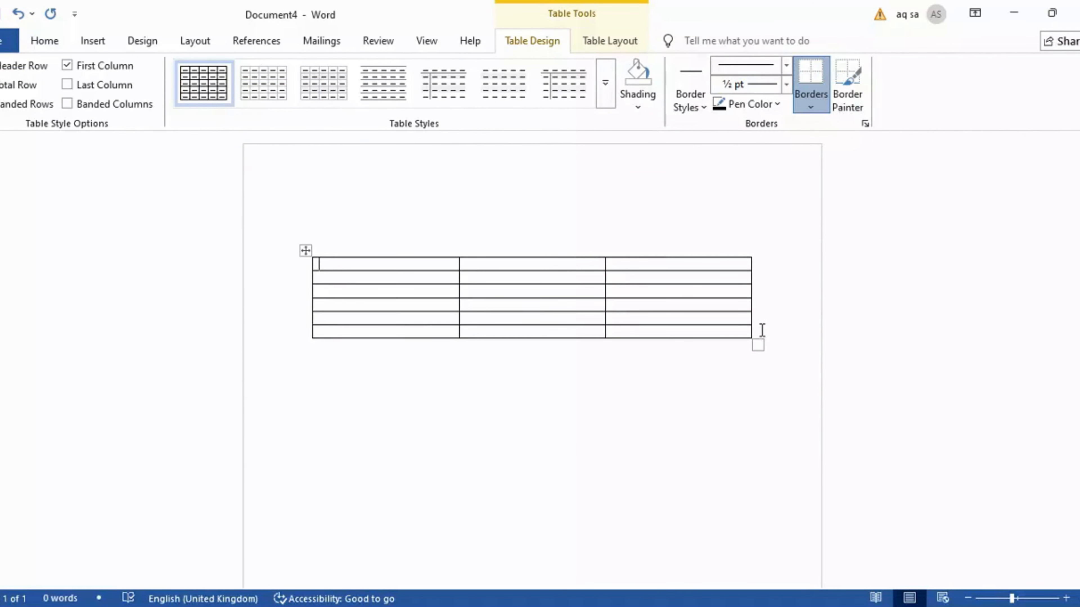
Add a row to the bottom of the table and type the label Table 1 above it
left_click(762, 331)
key("Return")
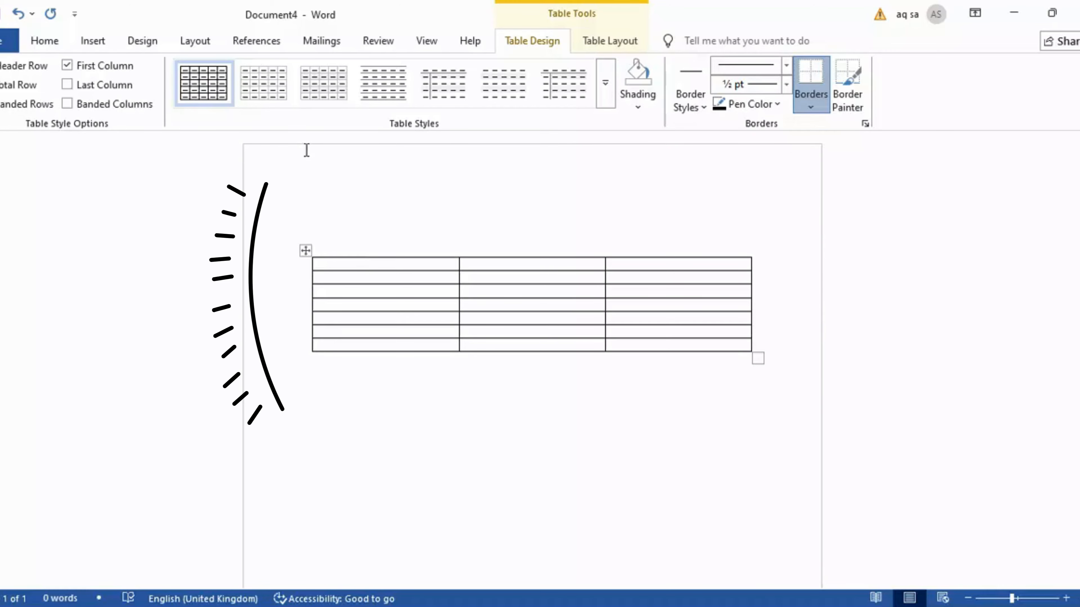
left_click(335, 224)
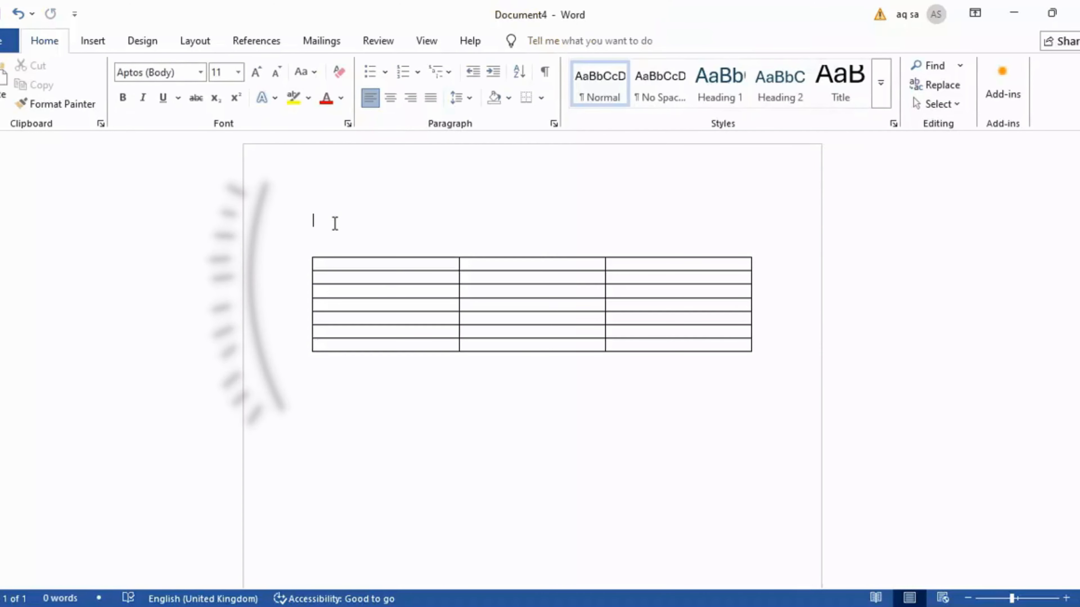
type("Table 1")
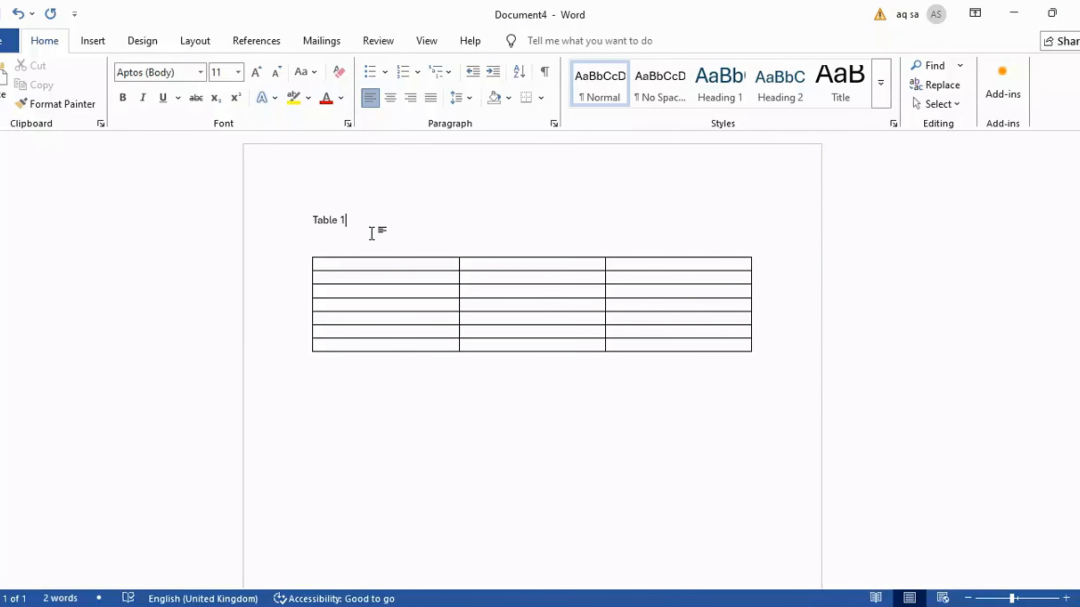
Format the Table 1 label as bold, 12 pt Times New Roman
left_click(275, 217)
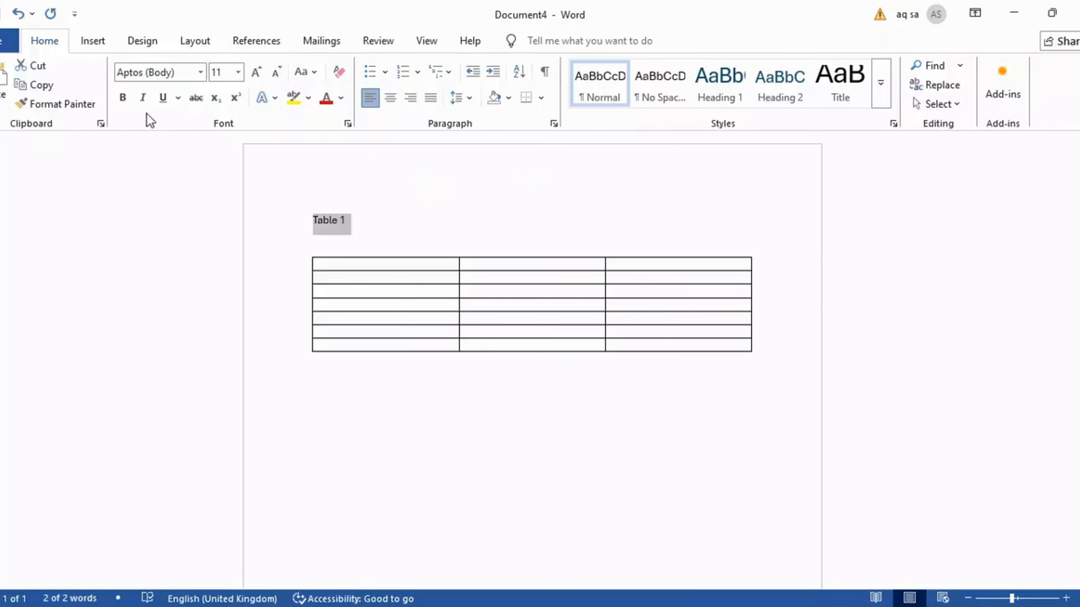
left_click(123, 97)
left_click(237, 72)
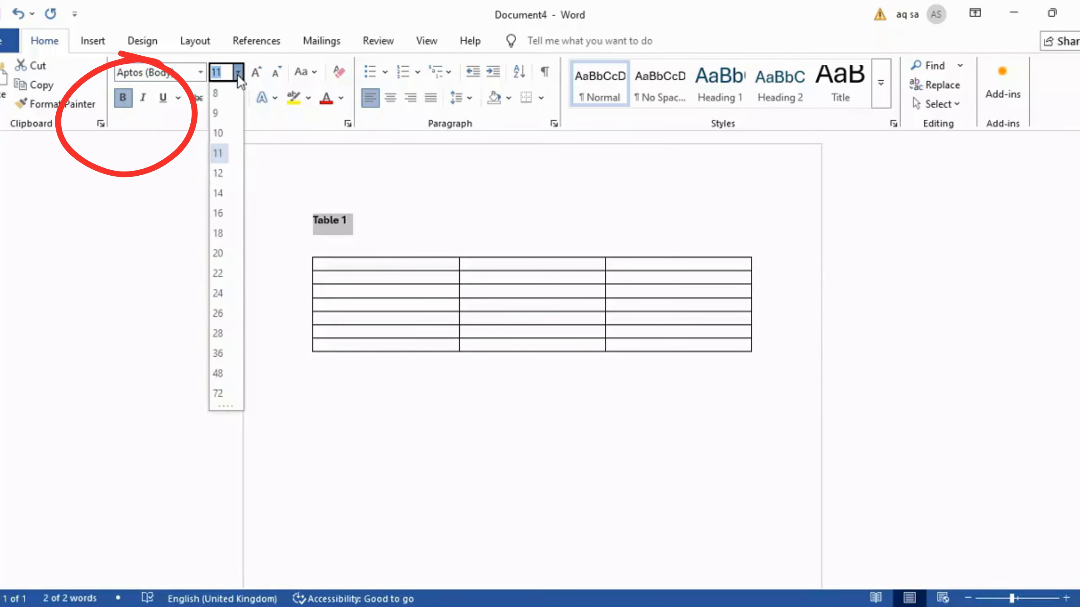
left_click(219, 173)
left_click(202, 73)
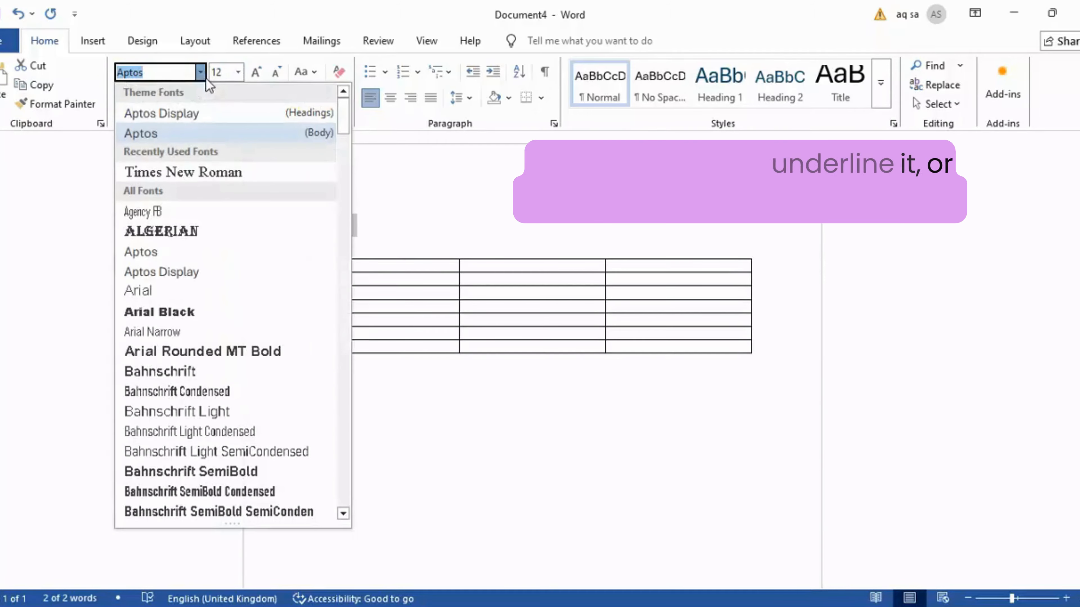
left_click(214, 173)
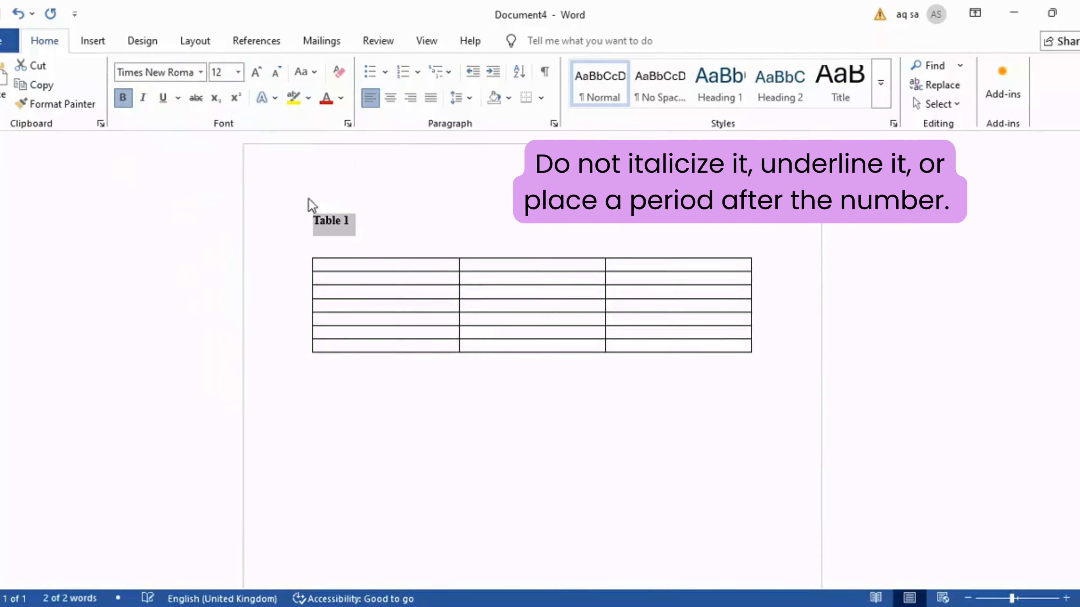
Paste the title Frequency and Percentage Distribution of Customer Satisfaction Ratings for Waiting Time on a new line below the label
left_click(394, 226)
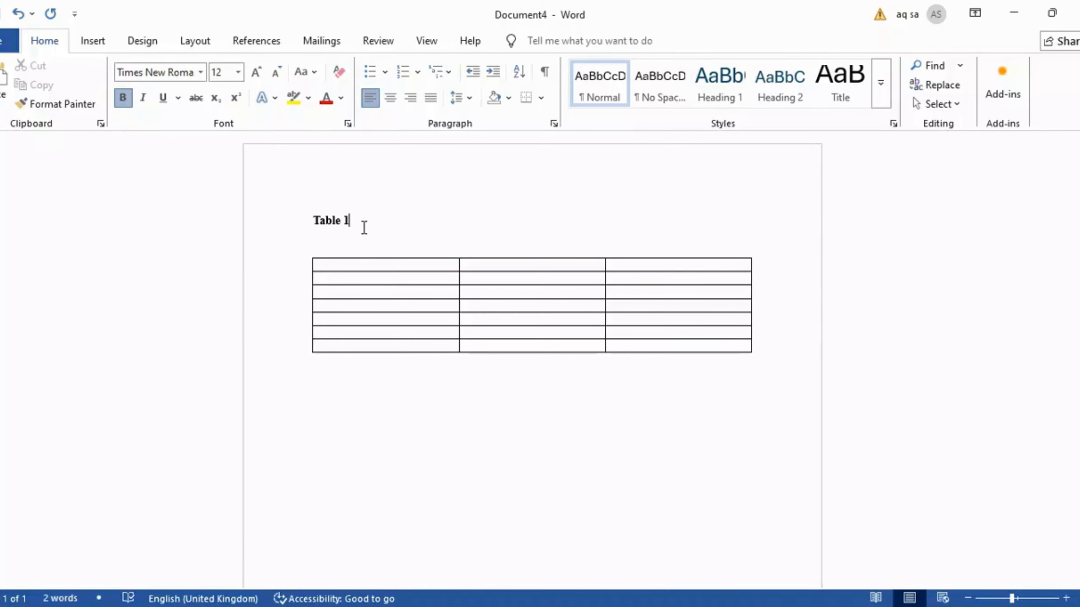
key("Return")
type("Frequency and Percentage Distribution of Customer Satisfaction Ratings for Waiting Time")
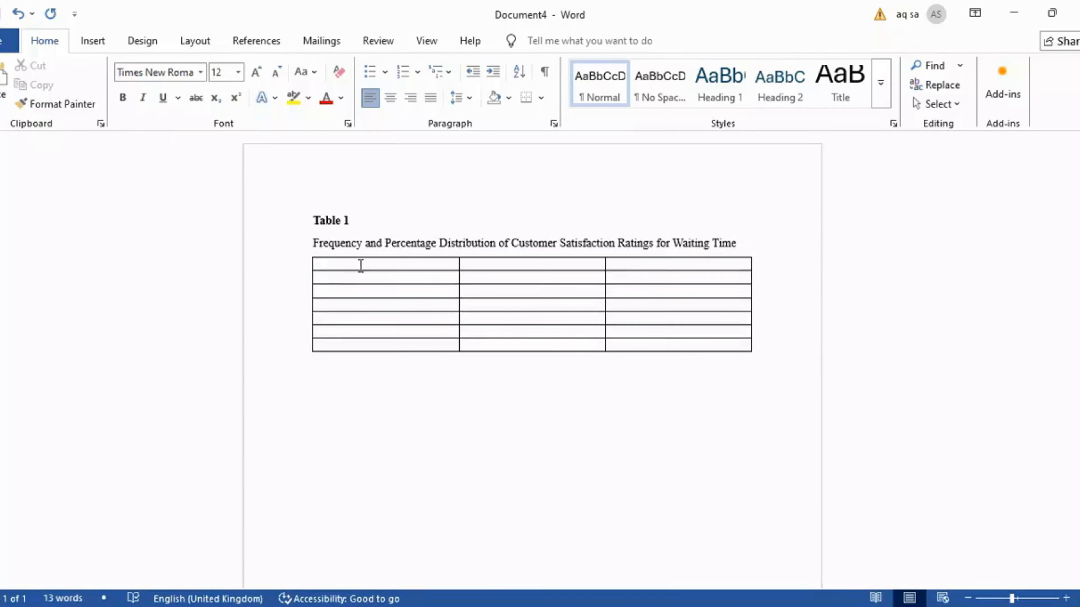
Italicize the table title line
left_click(467, 402)
left_click(309, 244)
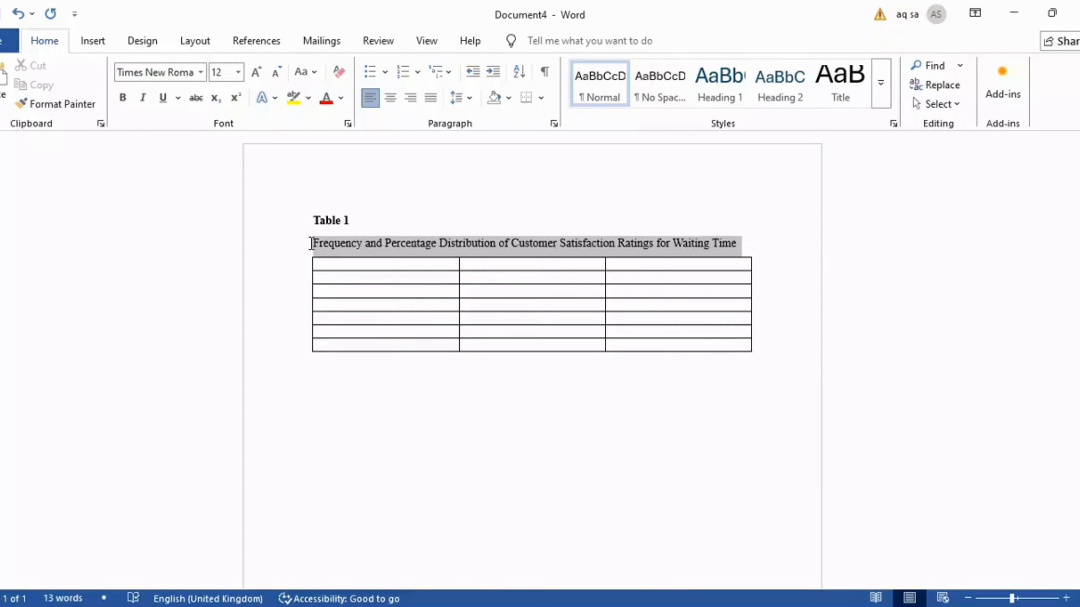
left_click(143, 98)
left_click(457, 400)
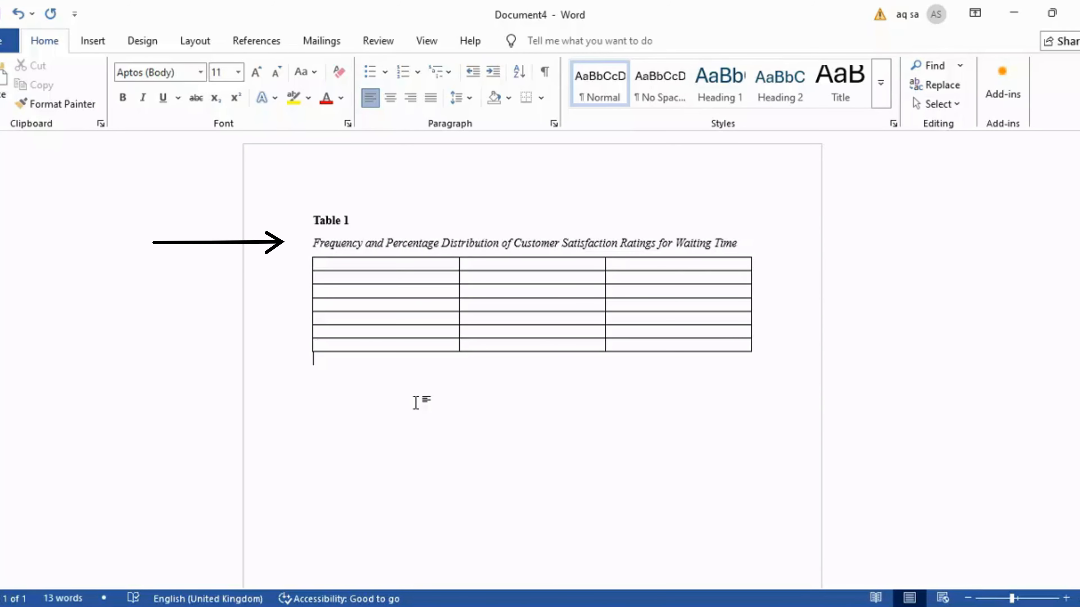
Enter Waiting Time Rating as the heading of the table's first column
left_click(369, 266)
type("W")
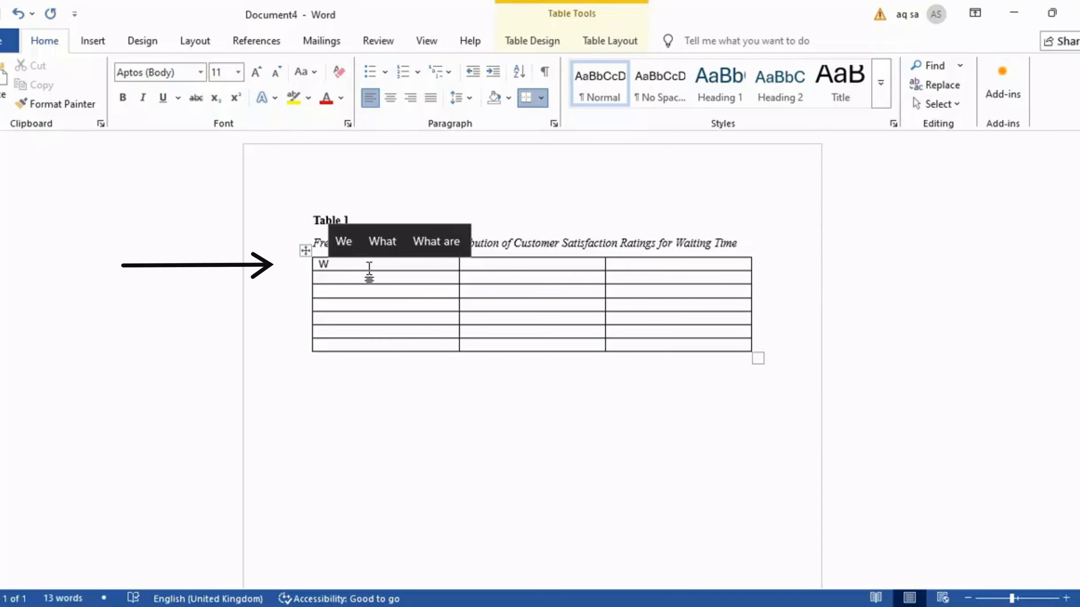
type("ait")
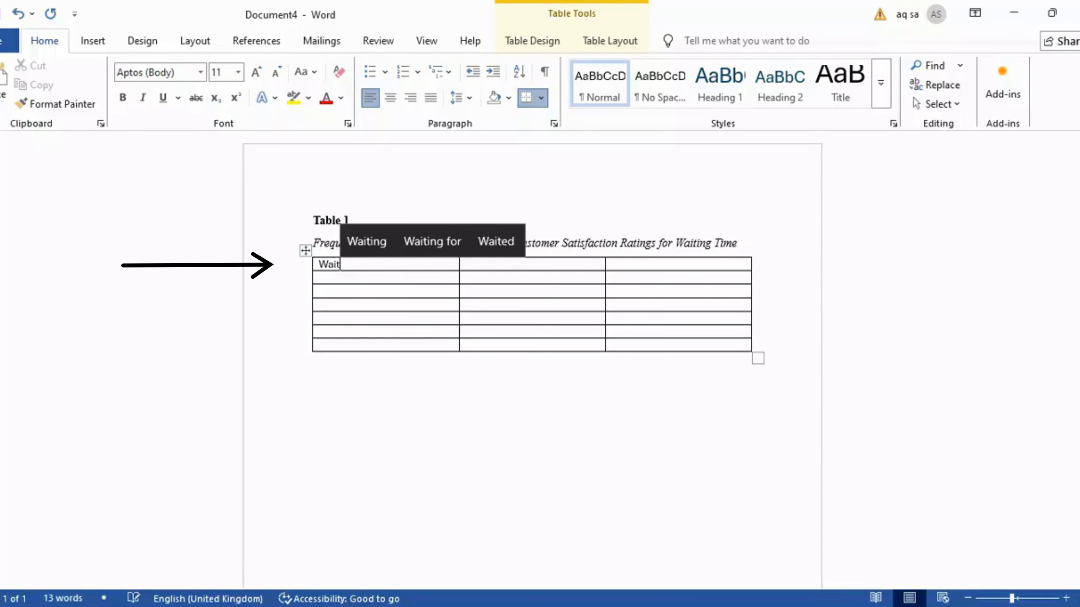
type("i")
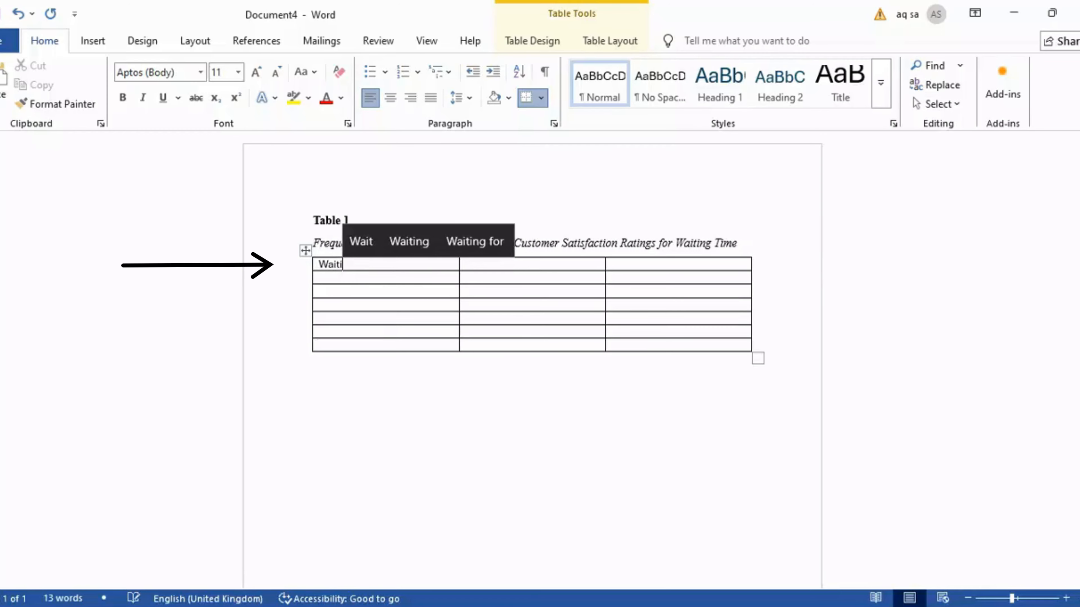
left_click(418, 249)
type("T")
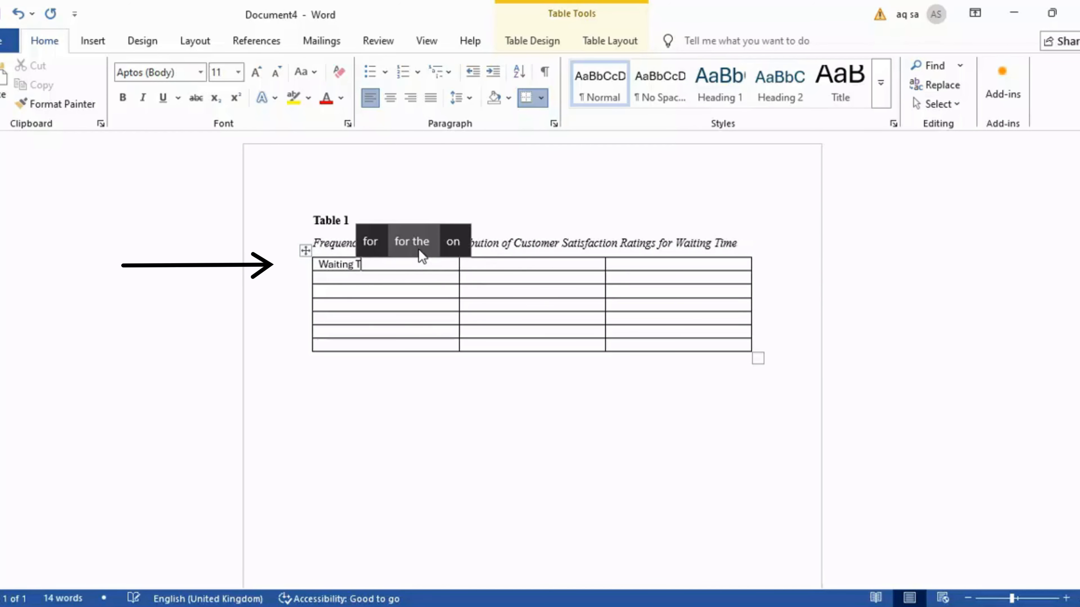
type("im")
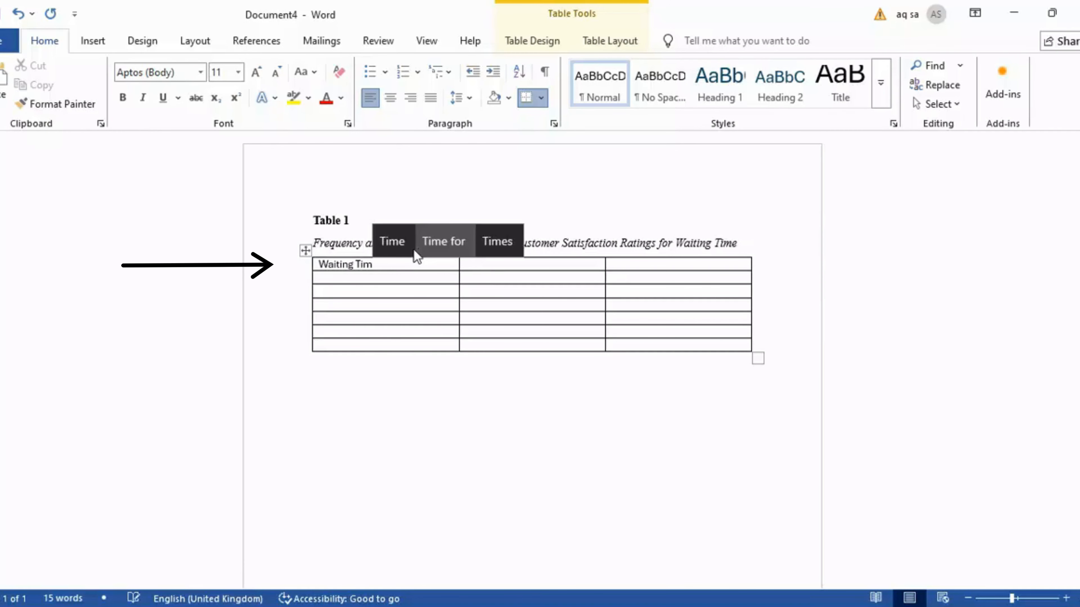
left_click(404, 251)
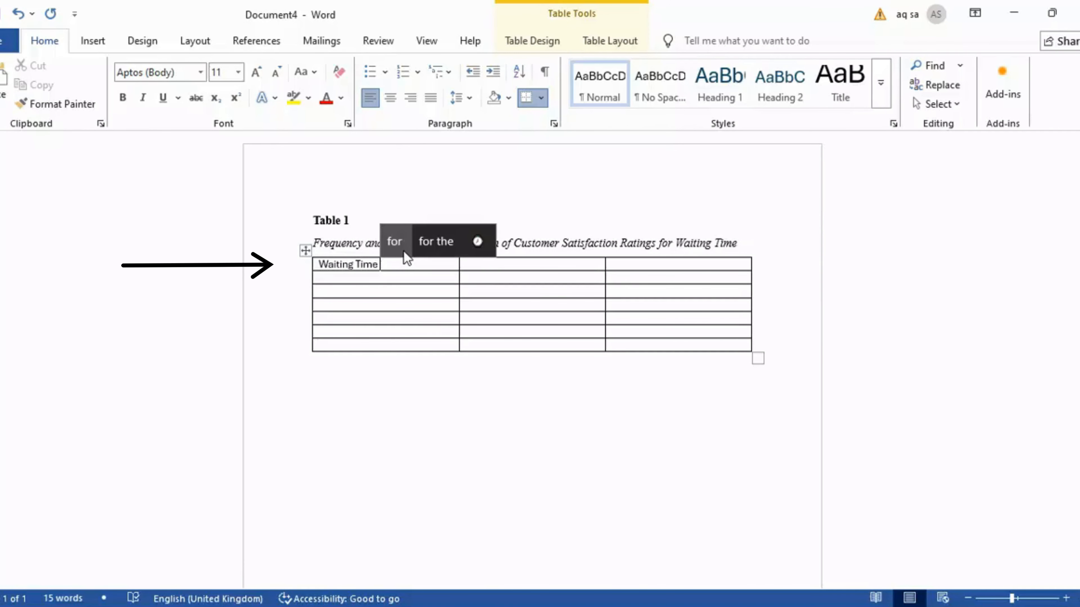
type("Ra")
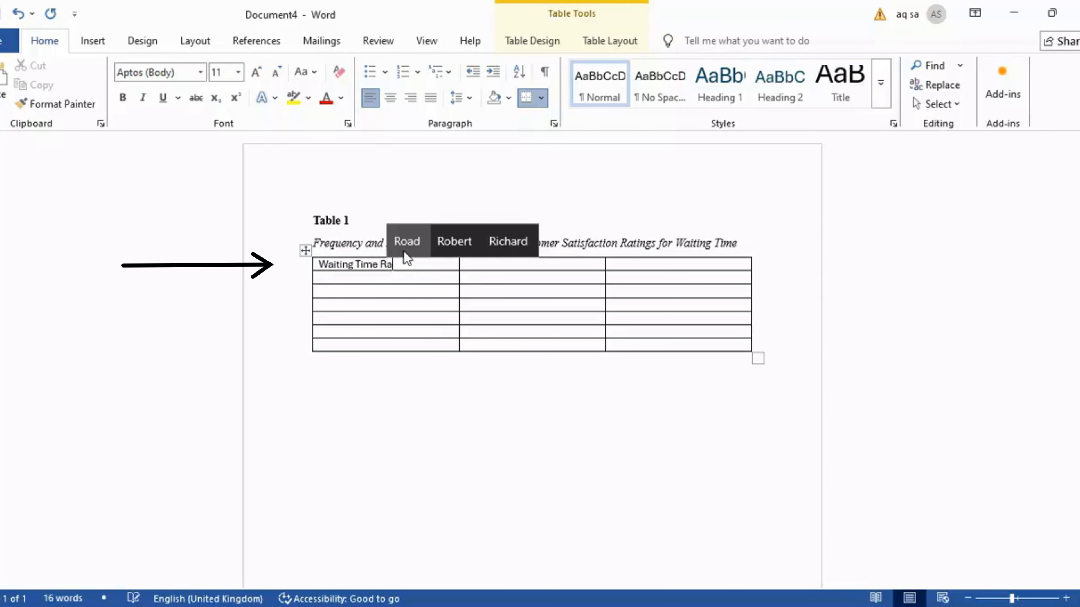
type("tti")
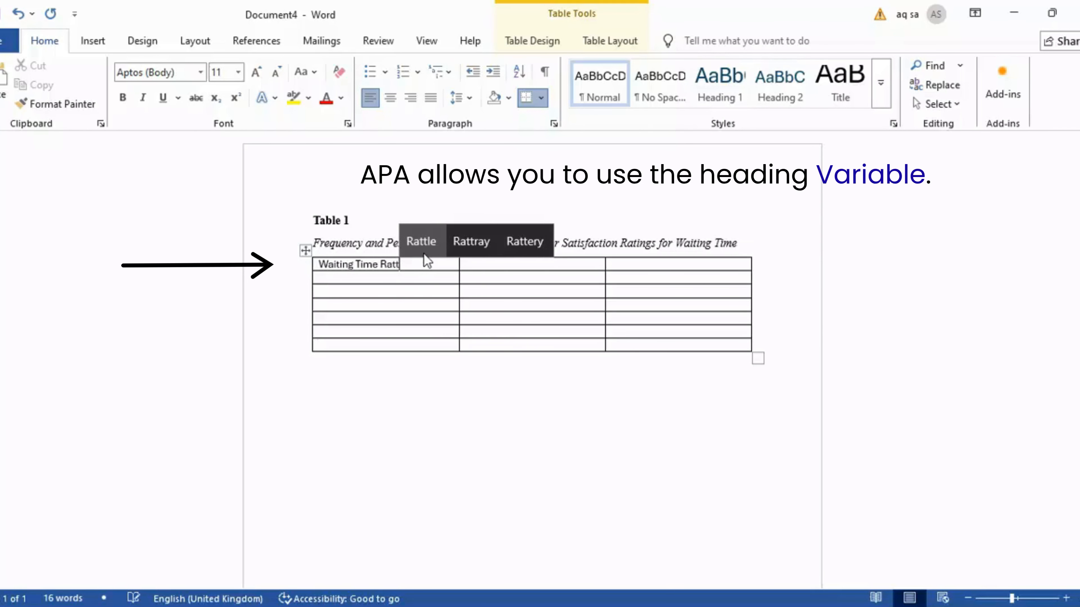
key("BackSpace")
key("BackSpace")
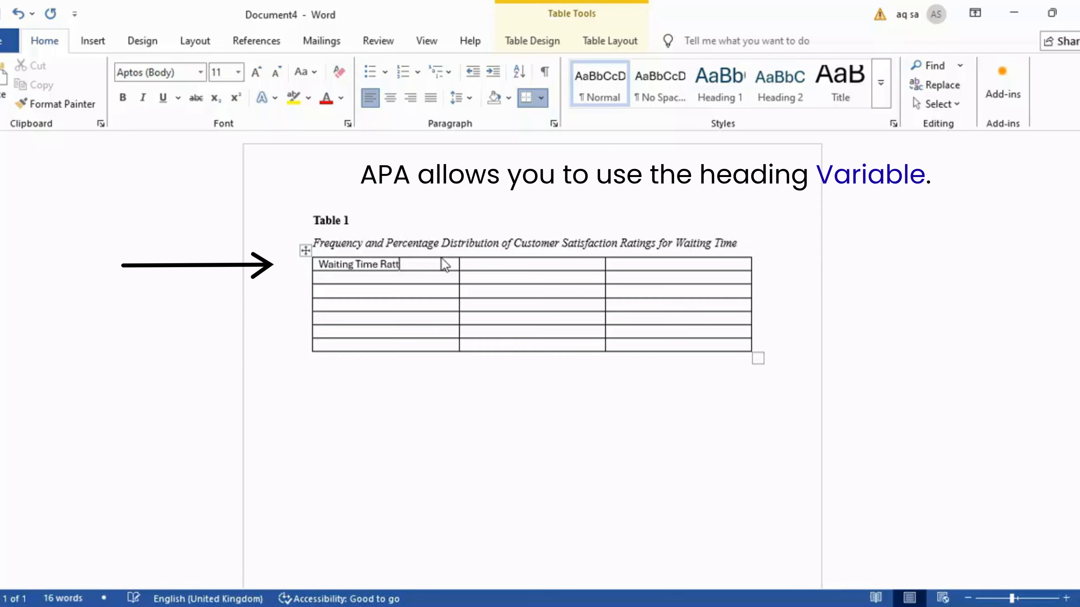
Enter Percentage as the heading of the third column
left_click(699, 268)
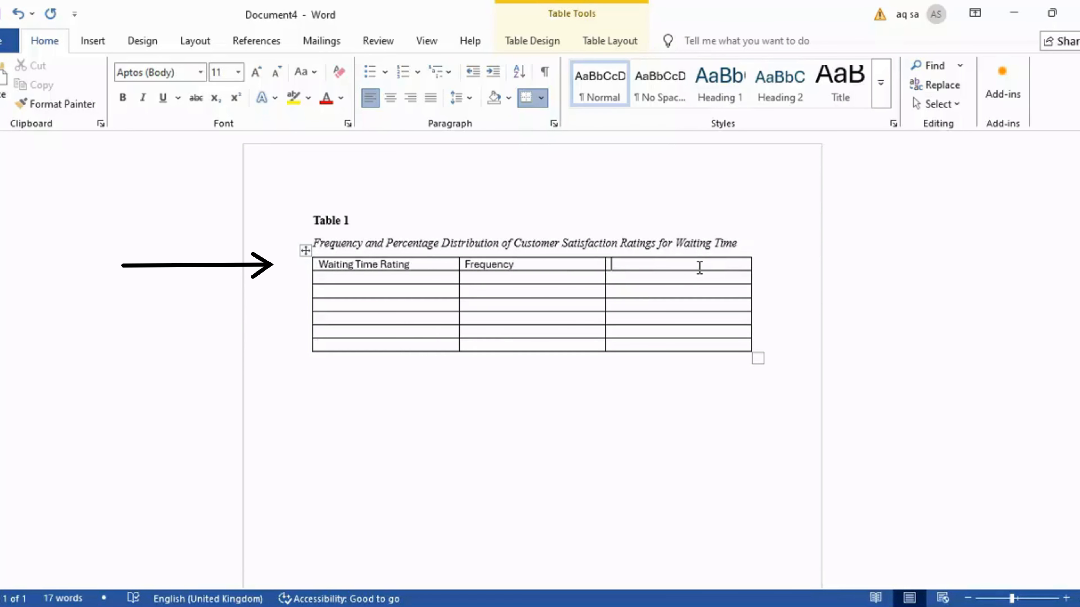
type("Perce")
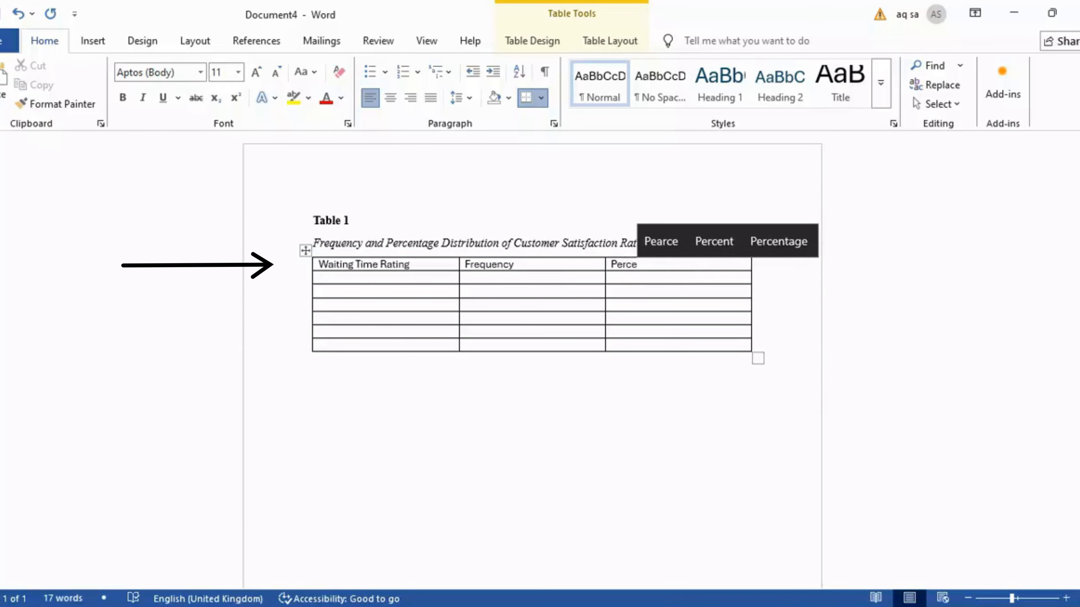
left_click(767, 241)
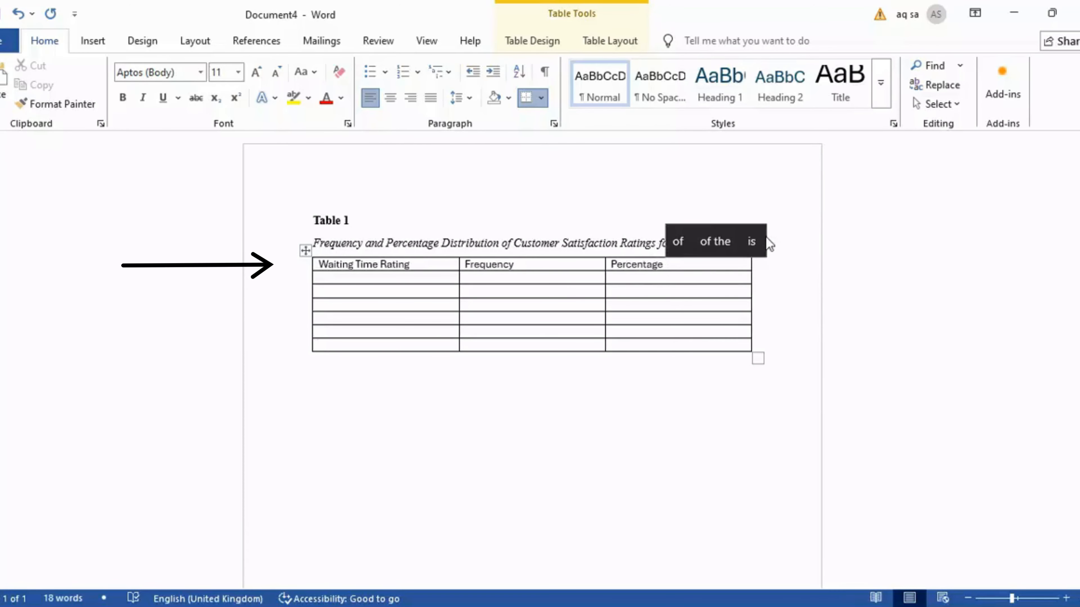
Center-align the three column headings in the header row
left_click_drag(668, 264, 377, 264)
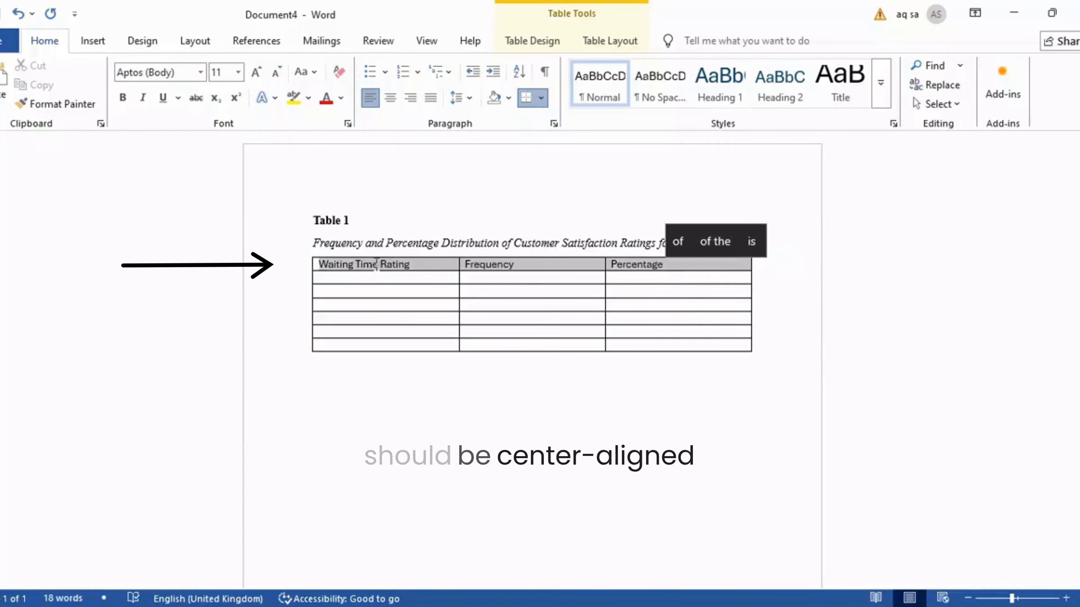
left_click(392, 101)
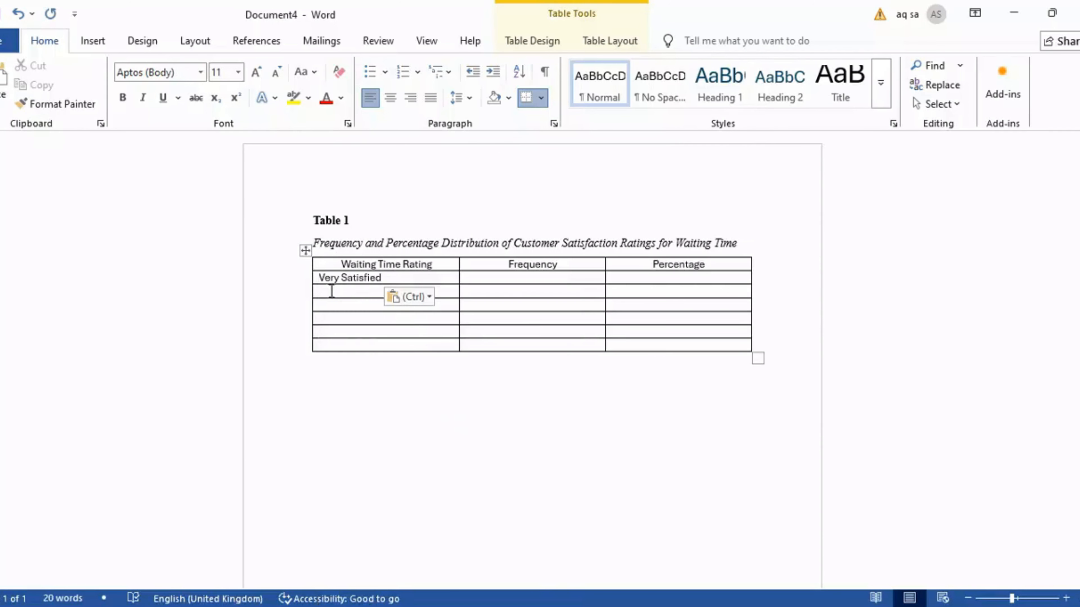
Paste the five rating labels into the first column and enter frequencies 58 and 72 for the first two ratings
left_click(330, 292)
key("ctrl+v")
left_click(515, 280)
type("58")
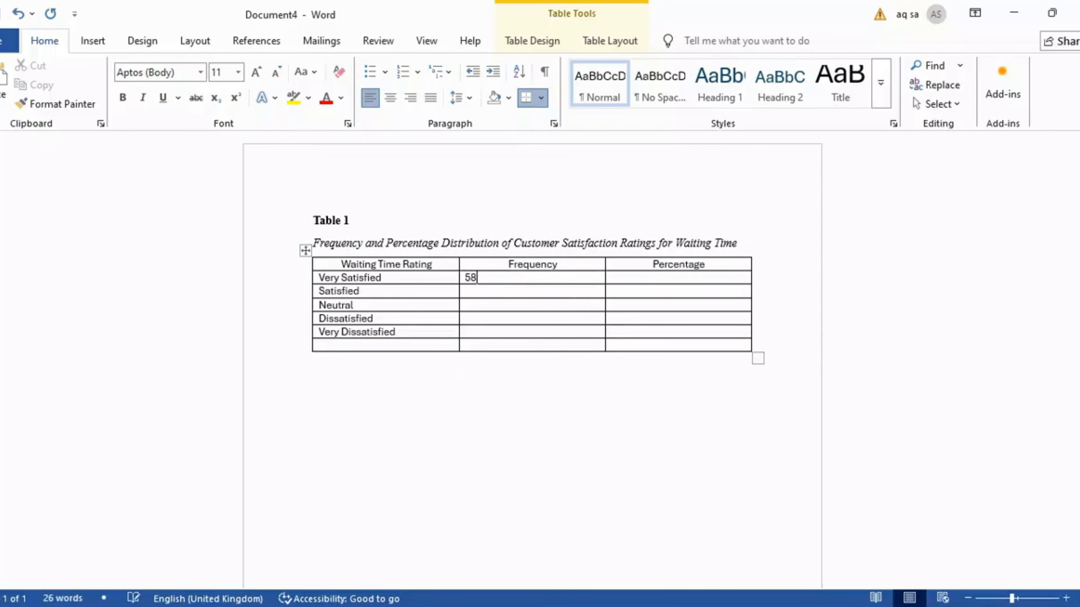
left_click(536, 291)
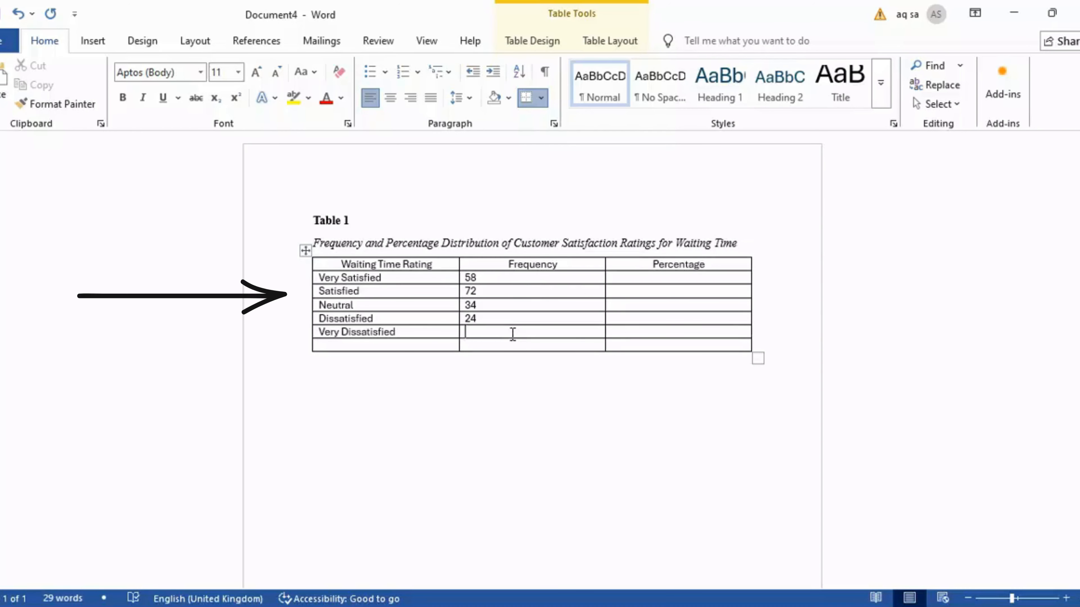
type("12")
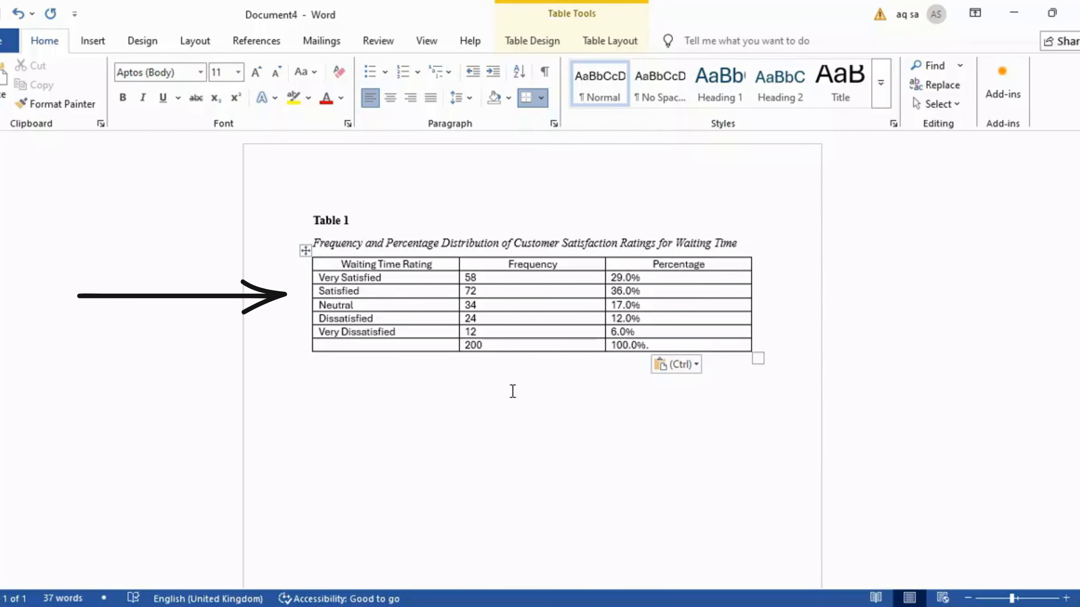
left_click(512, 392)
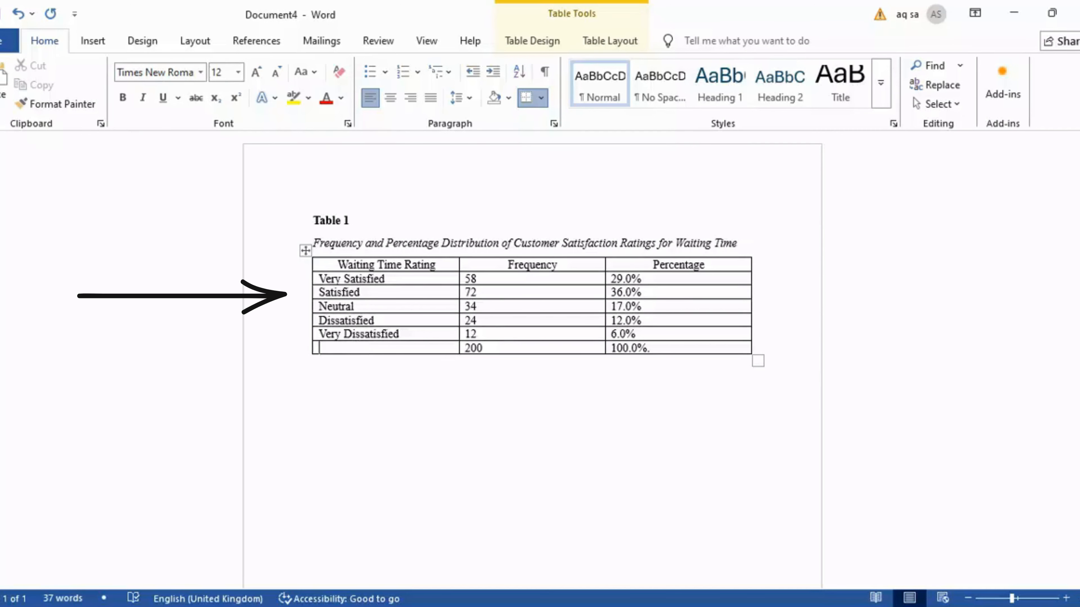
Type Total as the label of the table's last row
type("Tot")
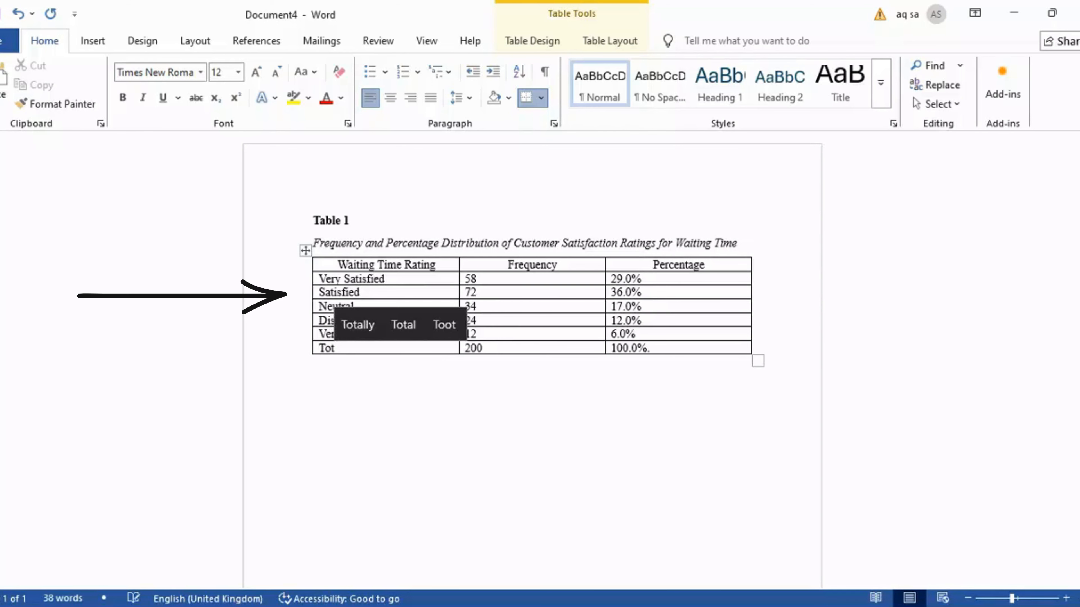
left_click(404, 324)
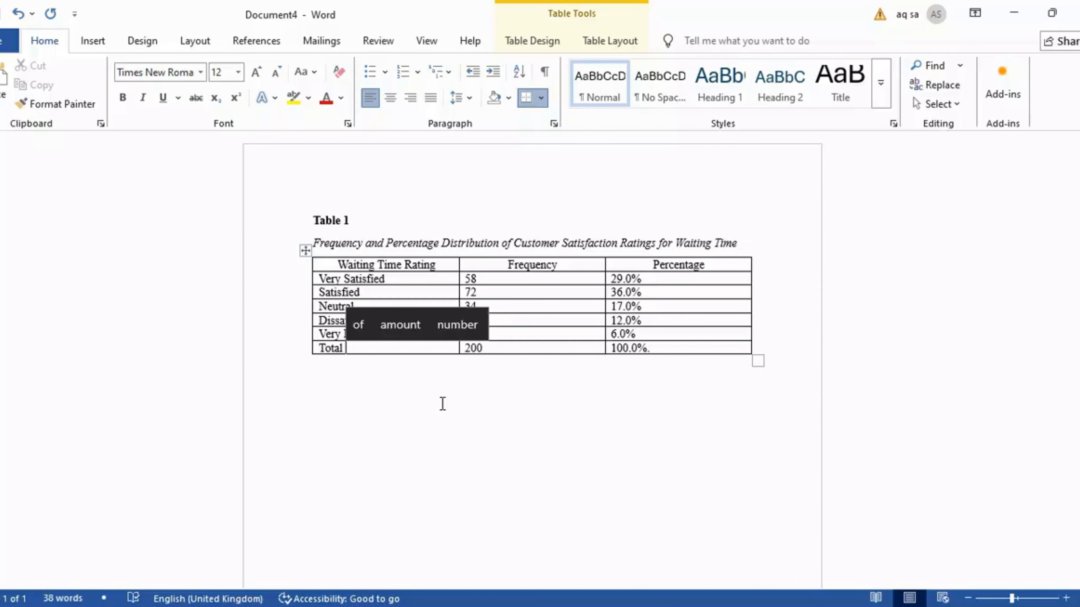
left_click(306, 251)
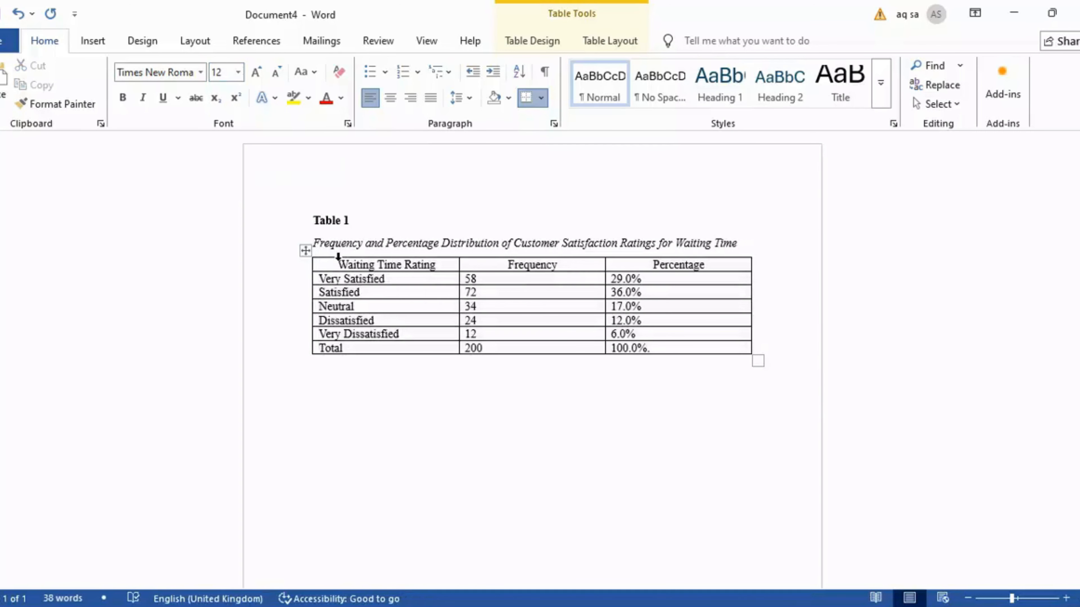
left_click_drag(340, 263, 713, 268)
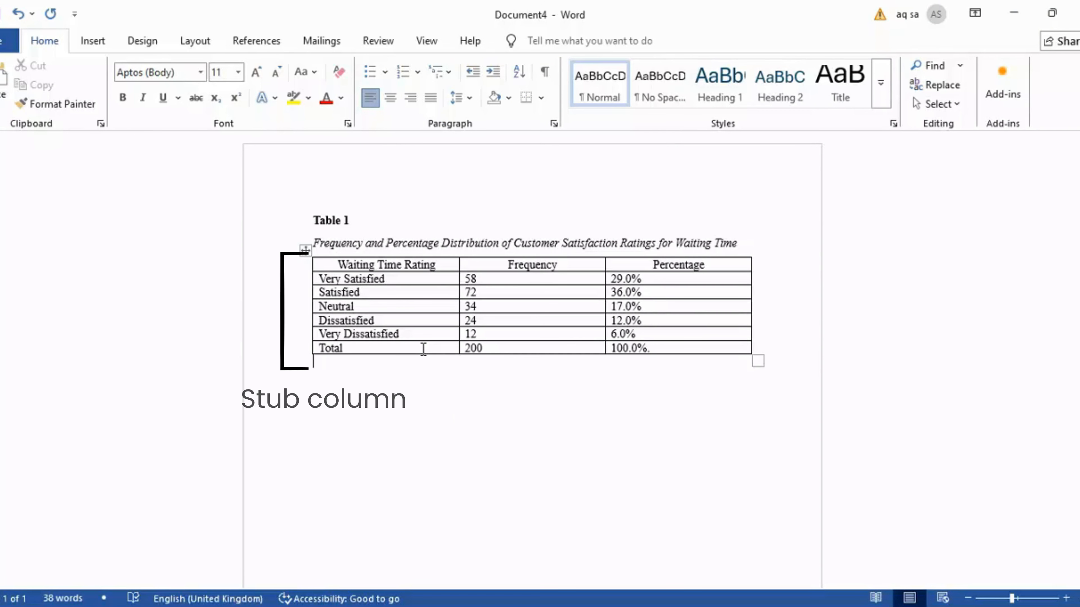
Left-align the stub column cells from Very Satisfied to Total
left_click_drag(424, 349, 346, 280)
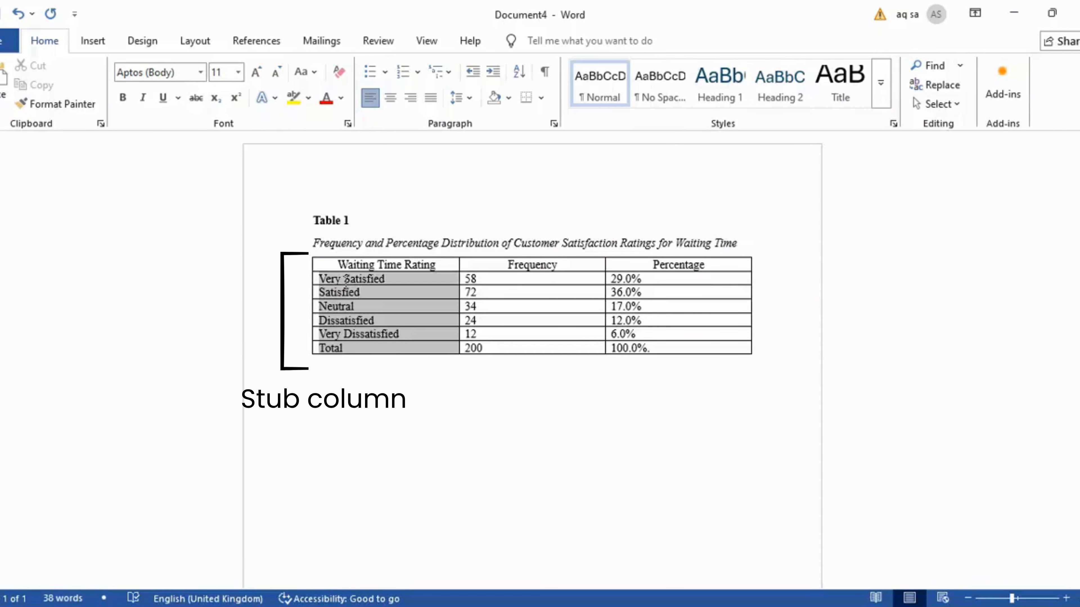
left_click(370, 102)
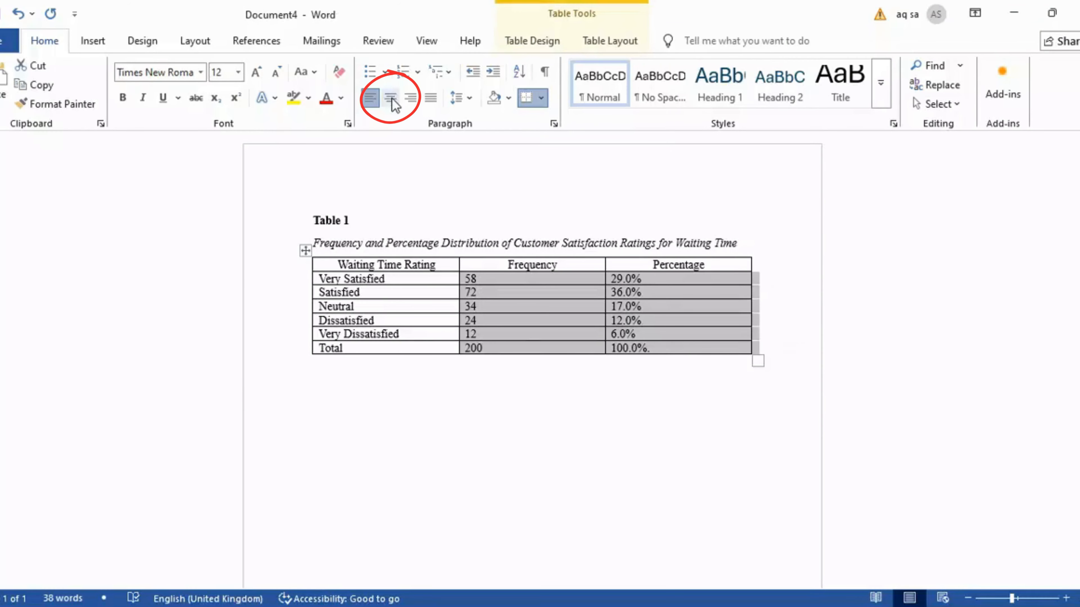
Center-align the frequency and percentage values in the table
left_click(392, 100)
left_click(478, 428)
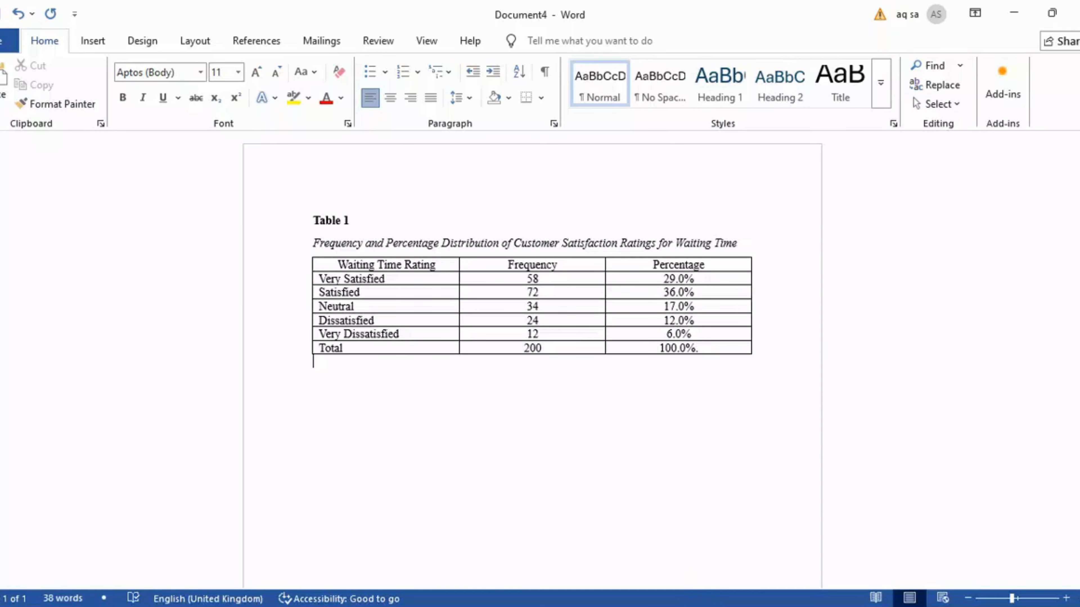
Remove all borders from the whole table, then give the table a top border
left_click(303, 251)
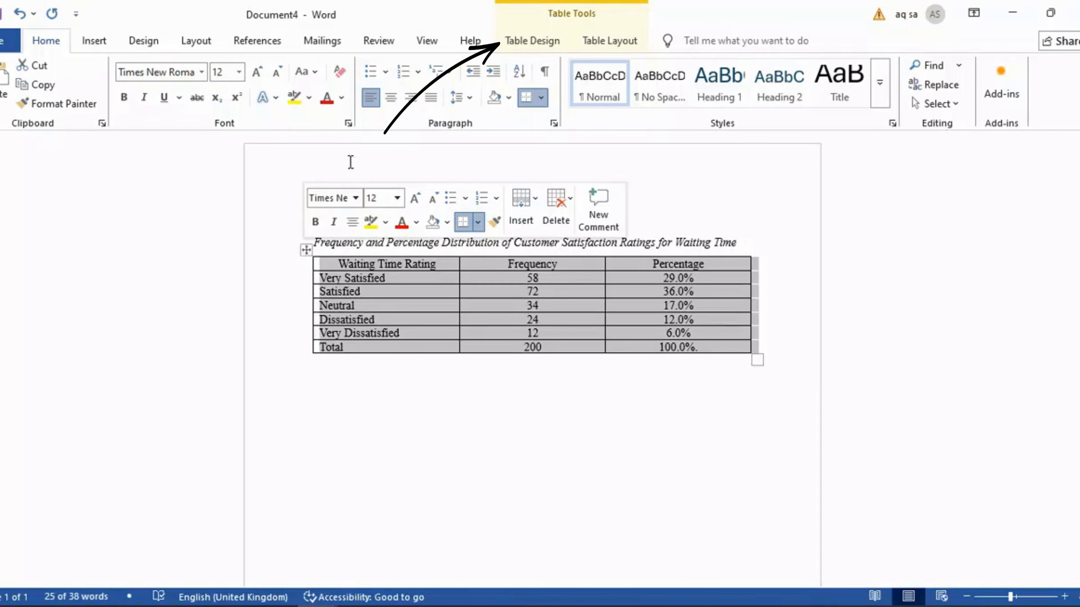
left_click(540, 42)
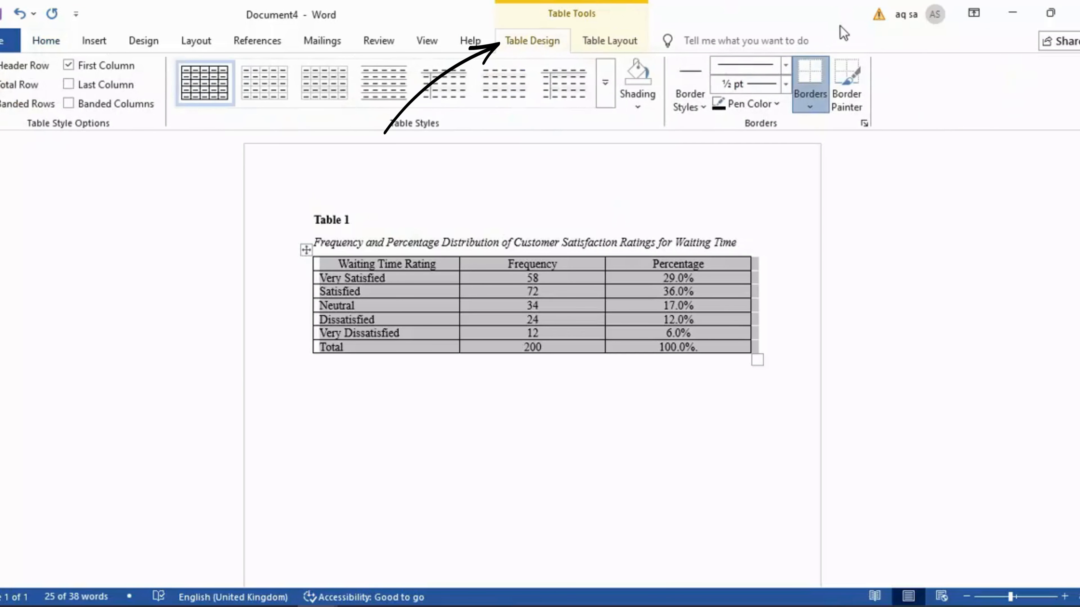
left_click(810, 106)
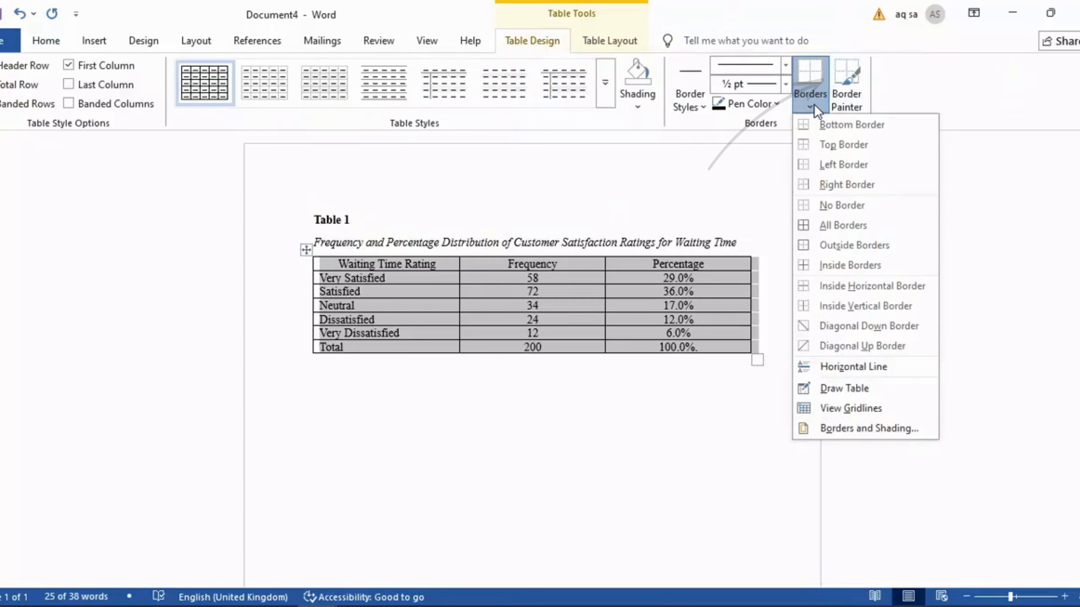
left_click(852, 208)
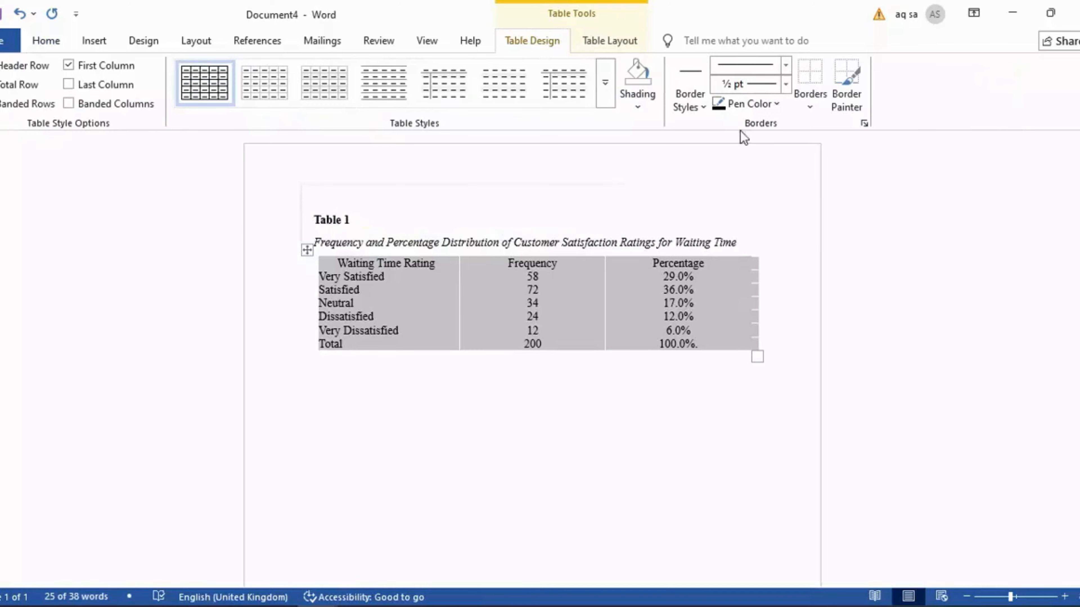
left_click(816, 100)
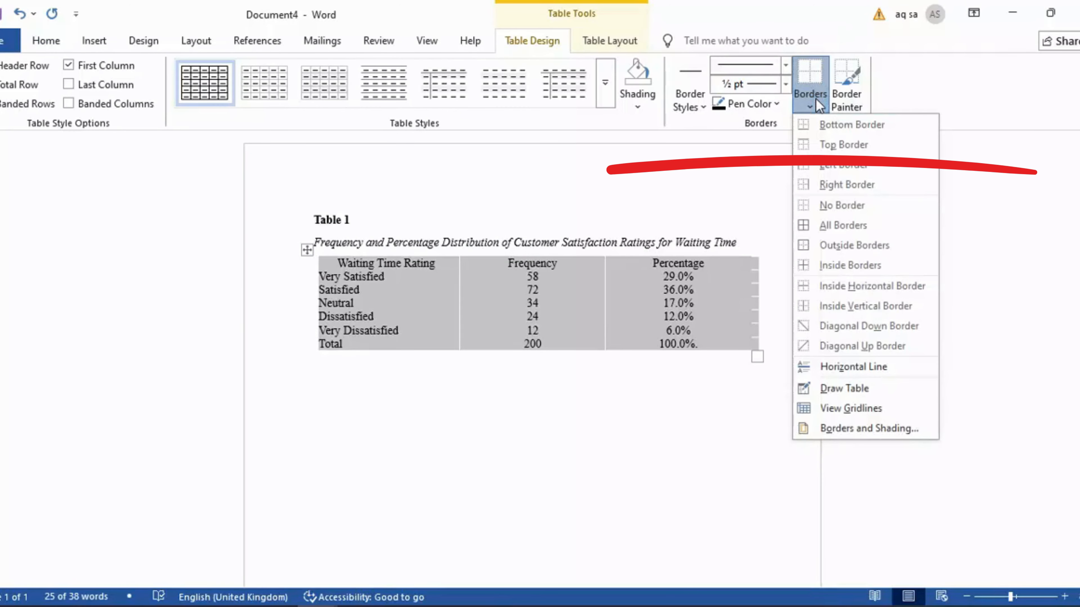
left_click(839, 145)
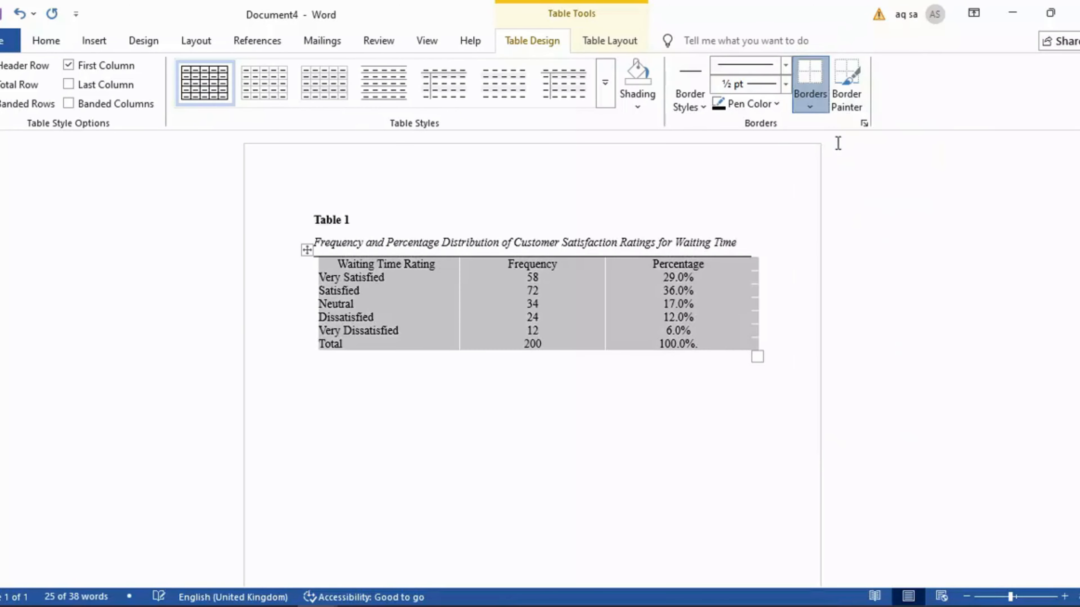
Add a bottom border under the header row
left_click(364, 264)
left_click_drag(365, 265, 718, 264)
left_click(532, 41)
left_click(810, 107)
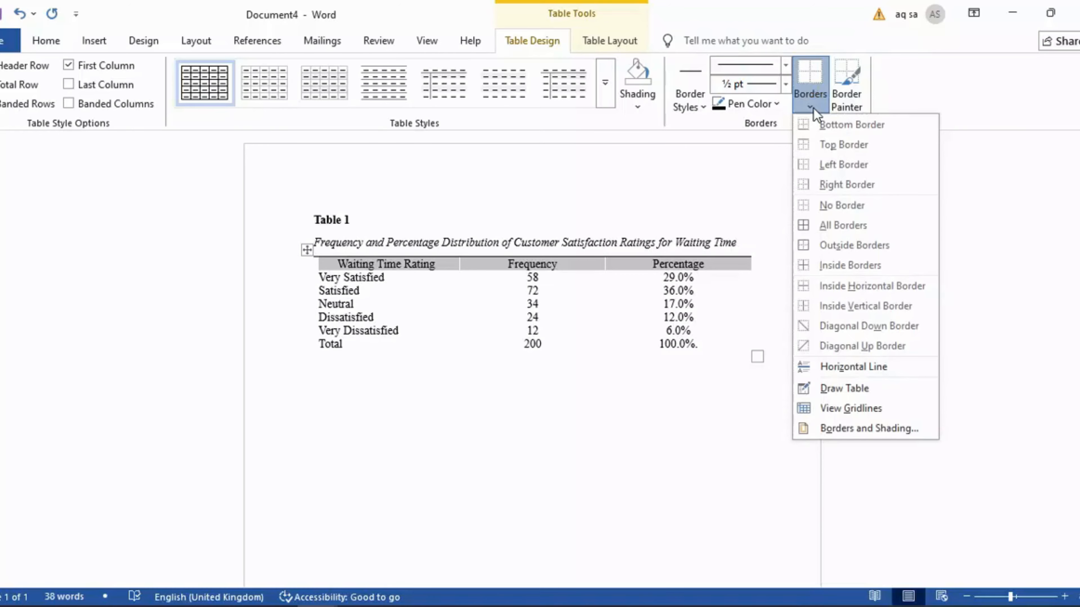
left_click(856, 125)
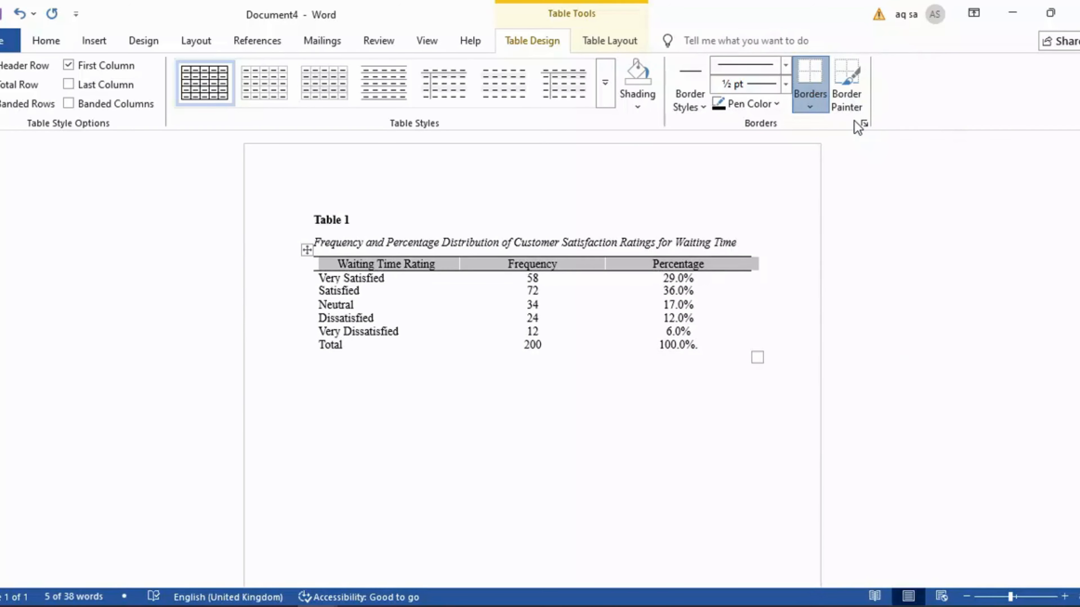
left_click(748, 248)
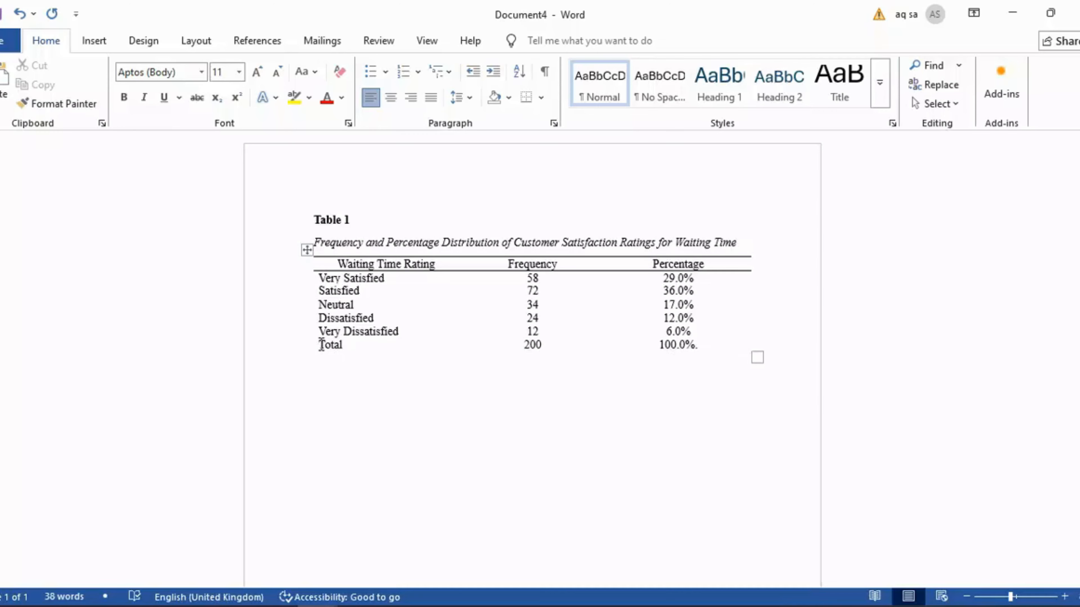
Add bottom and top borders to the Total row
left_click_drag(316, 355, 617, 352)
left_click(532, 41)
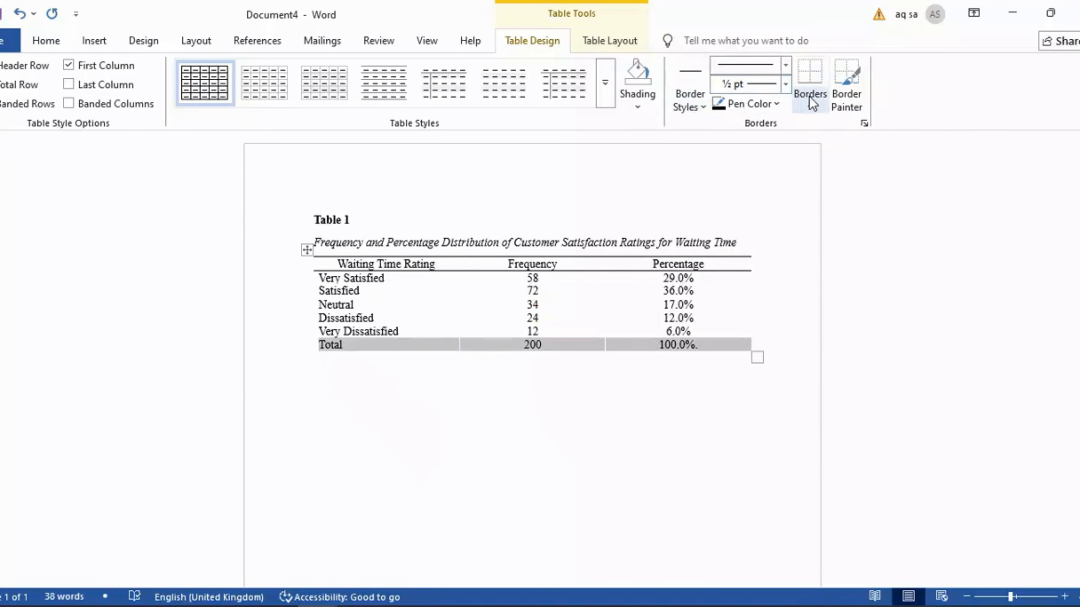
left_click(809, 97)
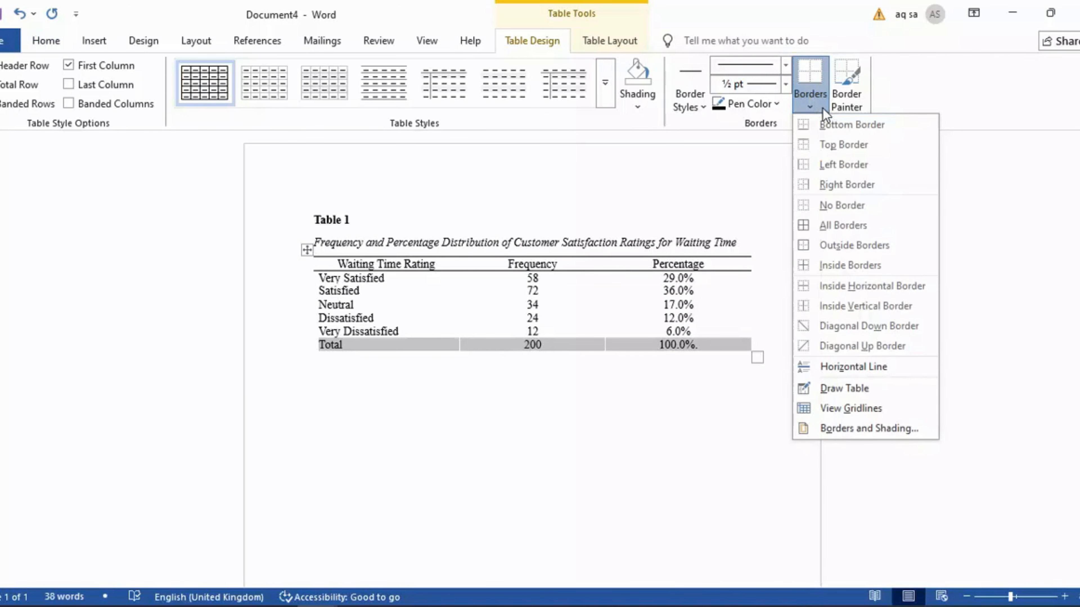
left_click(845, 132)
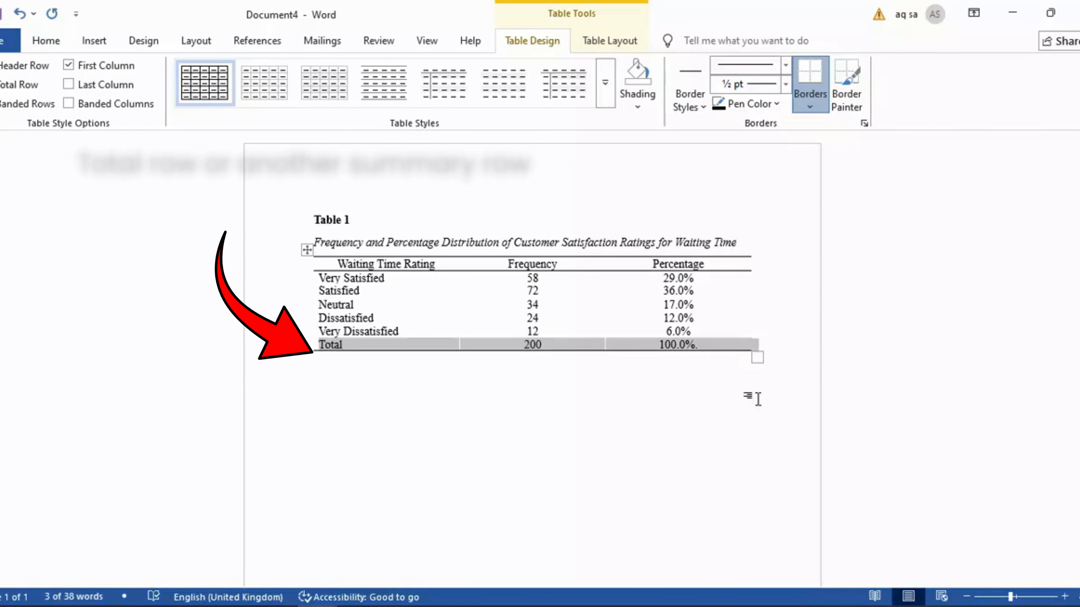
left_click(731, 362)
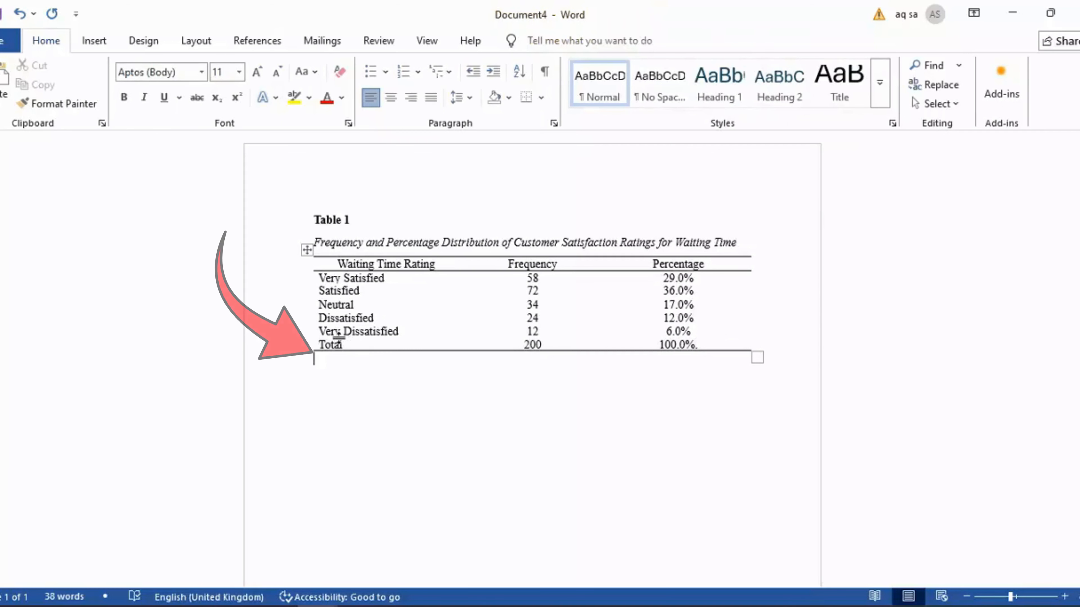
left_click(317, 345)
left_click(808, 106)
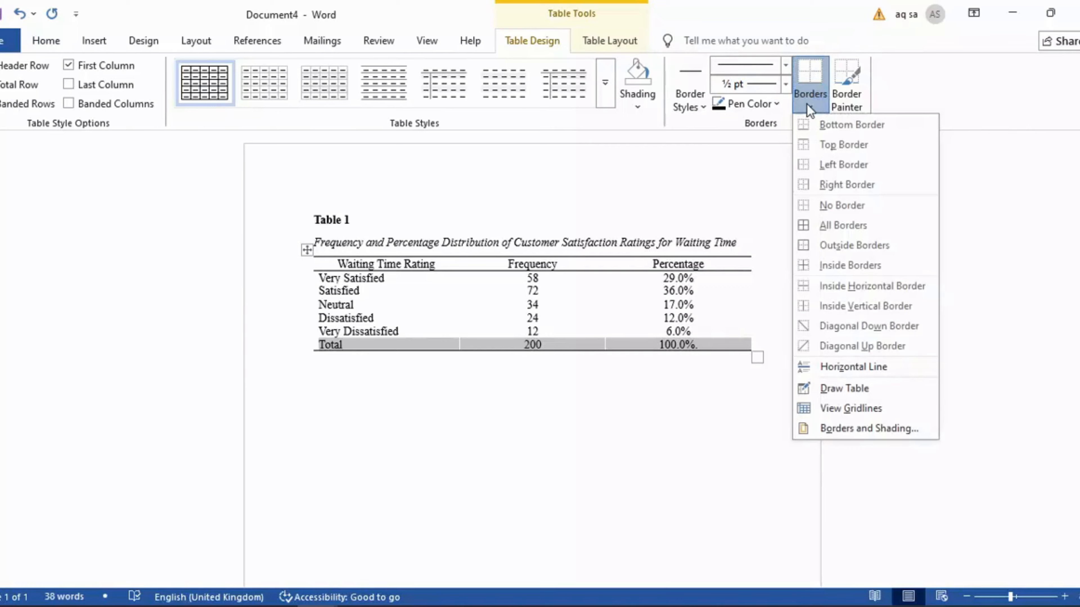
left_click(842, 144)
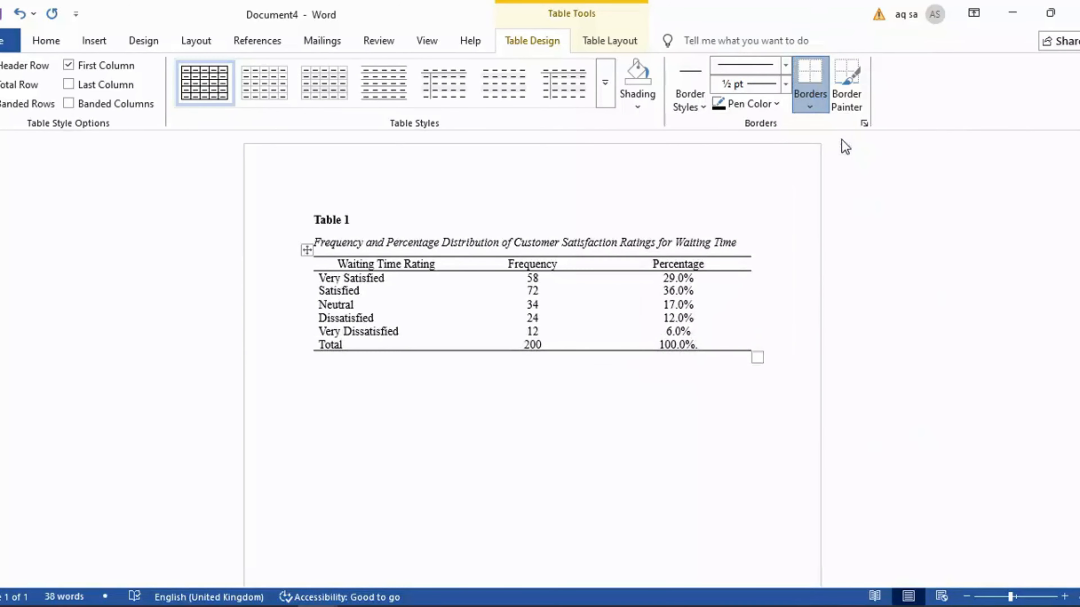
left_click(700, 451)
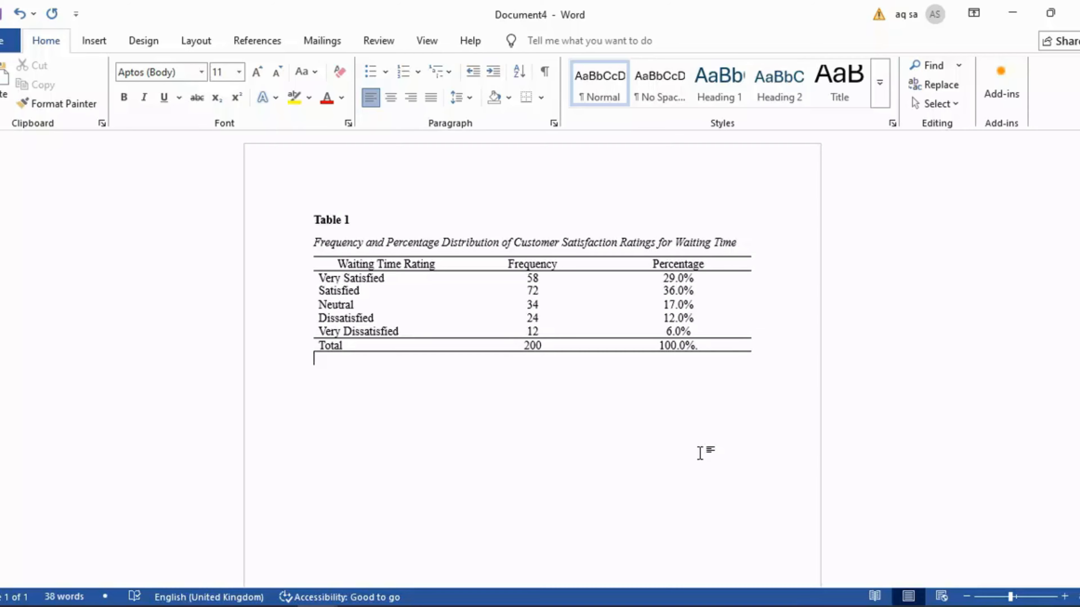
Set the line spacing of the whole table to 1.5
left_click_drag(700, 453, 336, 264)
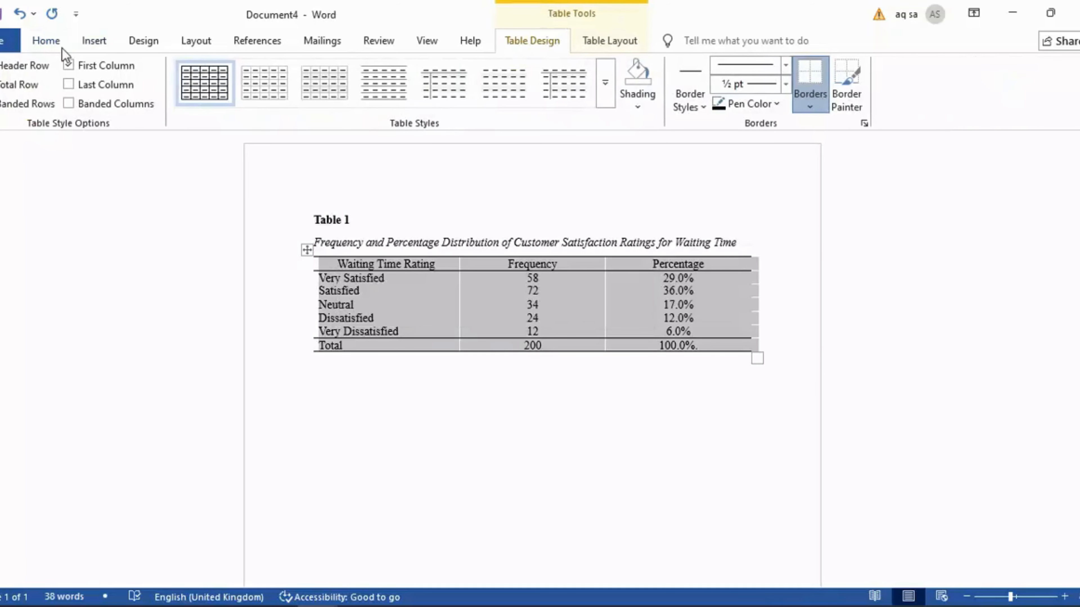
left_click(48, 47)
left_click(470, 97)
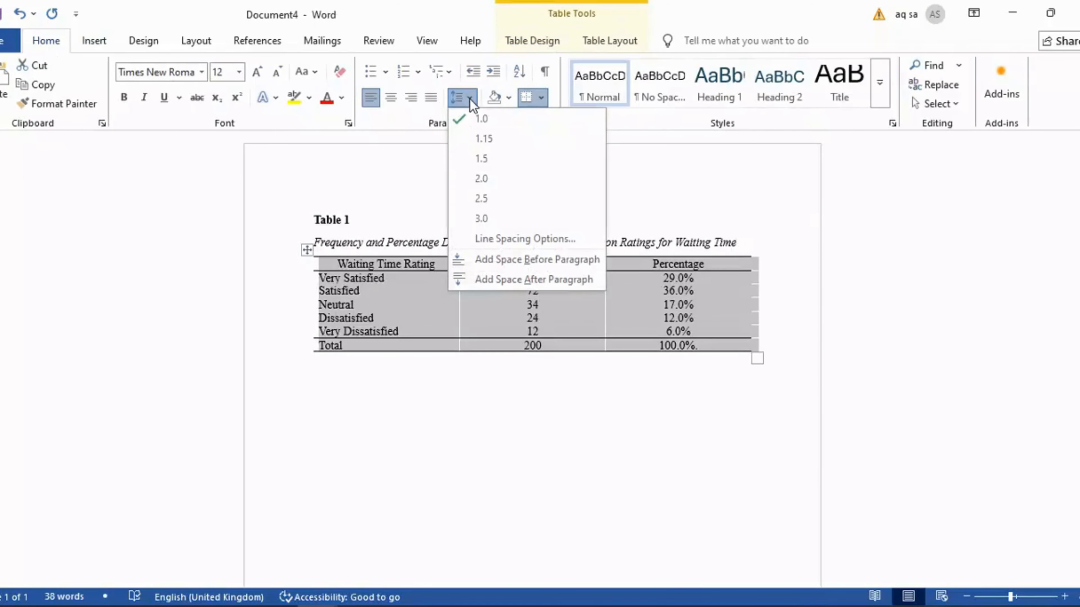
left_click(470, 161)
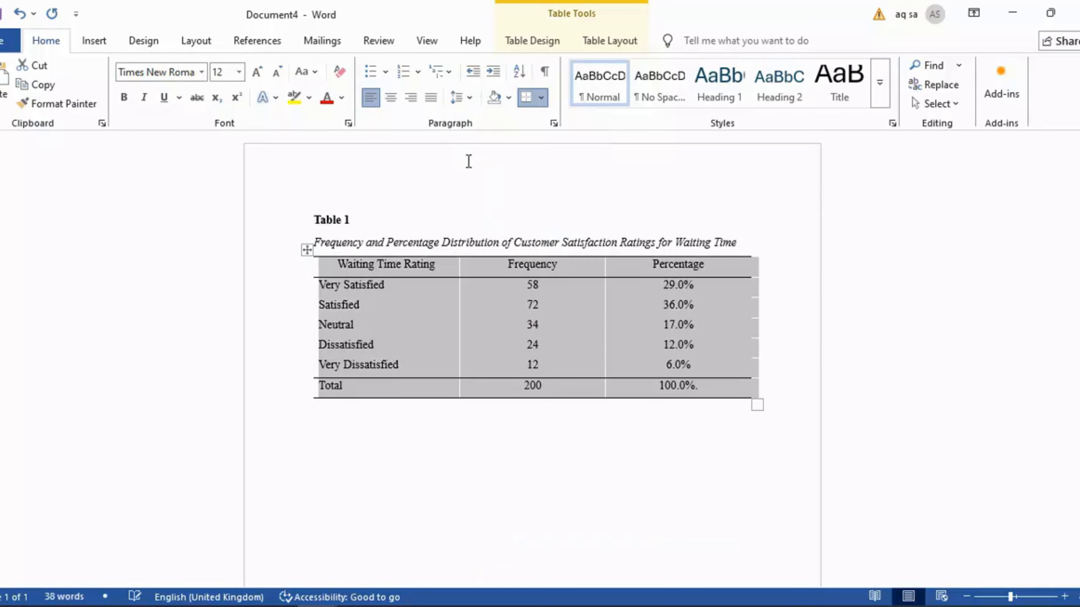
left_click(795, 393)
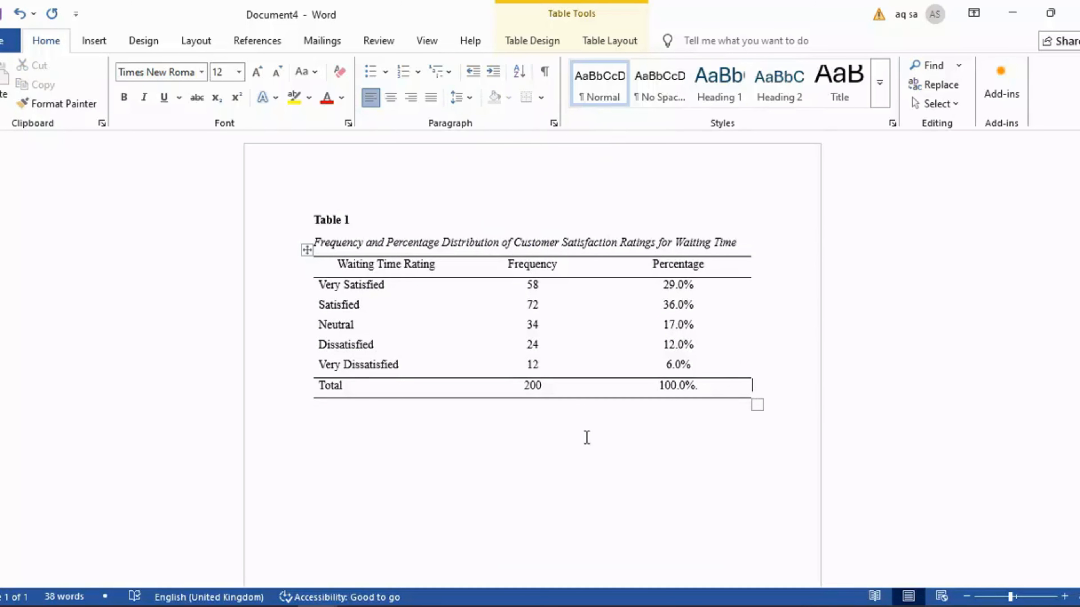
Add the general note below the table by pasting the sentence after the italic Note. label
left_click(335, 420)
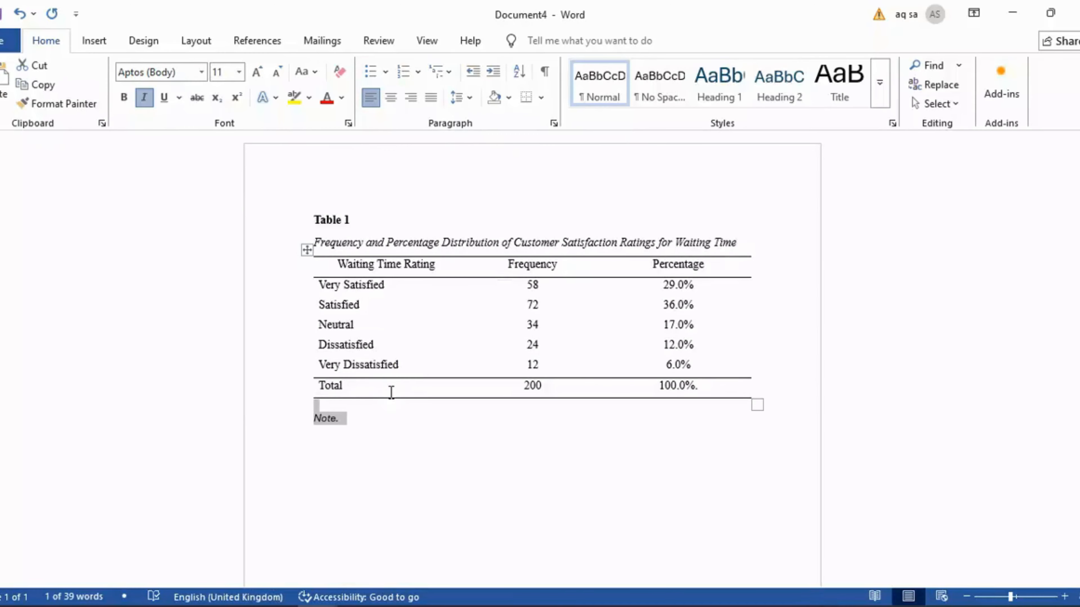
left_click(361, 423)
type("Percentages were calculated using the total sample size of 200 participants.")
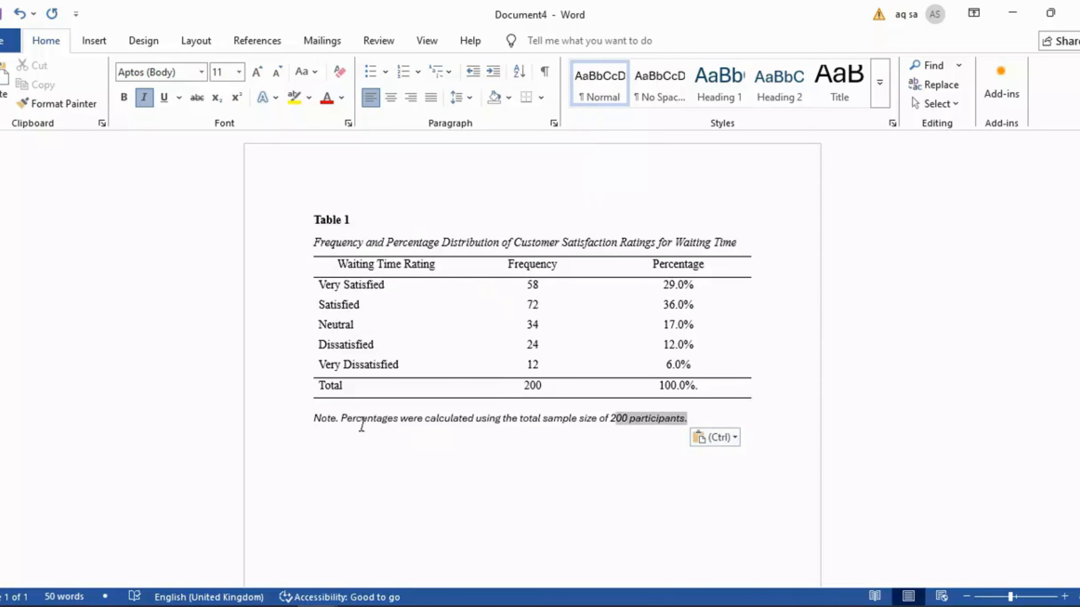
Set the note sentence to Times New Roman, 12 pt
left_click(343, 419, "shift")
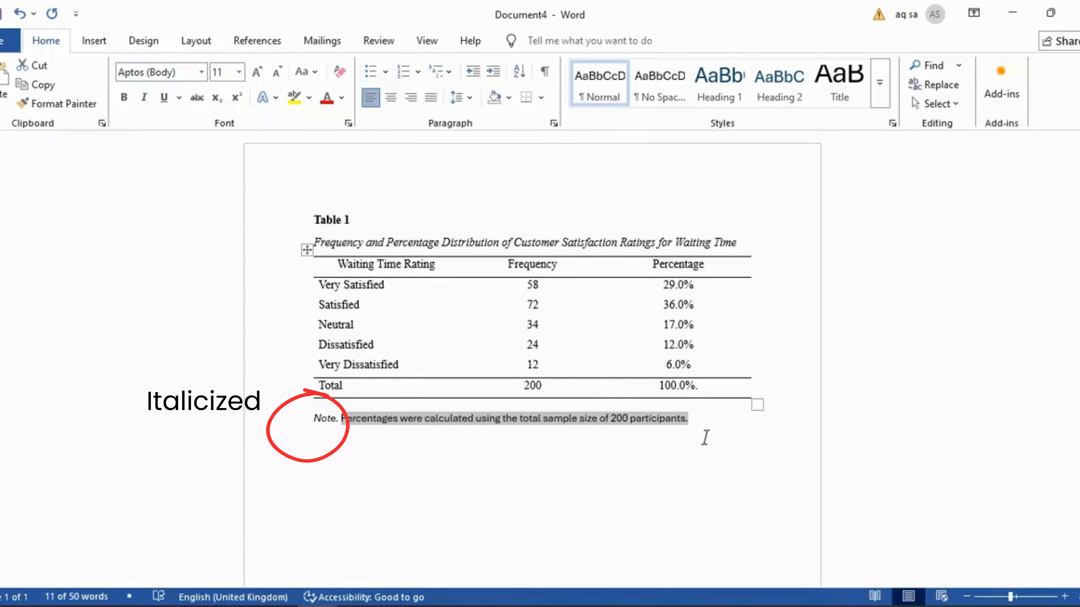
left_click(705, 438)
left_click_drag(281, 421, 267, 405)
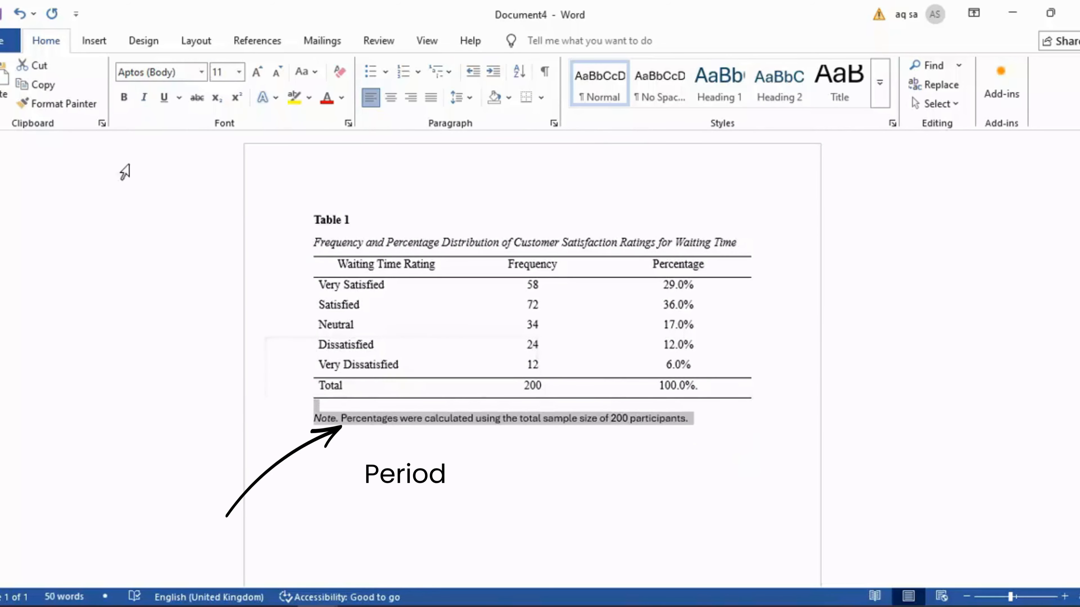
left_click(201, 72)
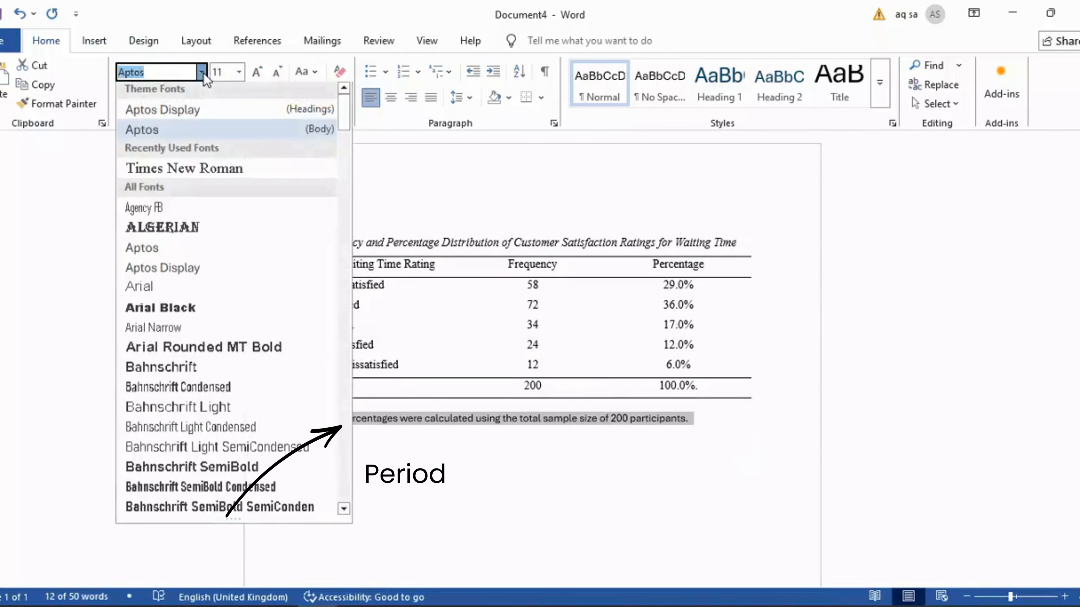
left_click(222, 173)
left_click(239, 72)
left_click(227, 176)
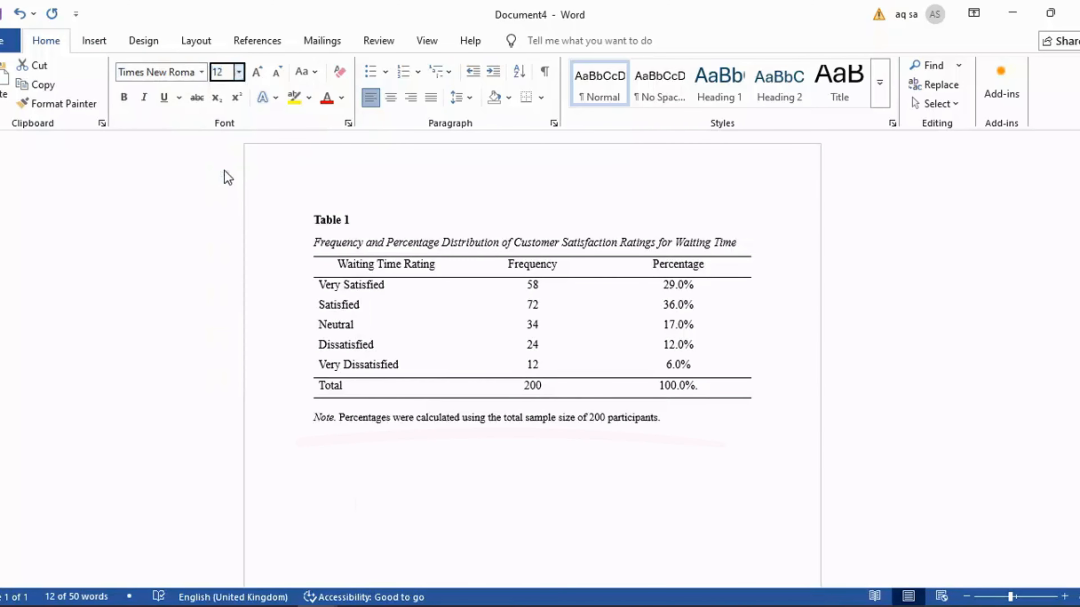
left_click(717, 418)
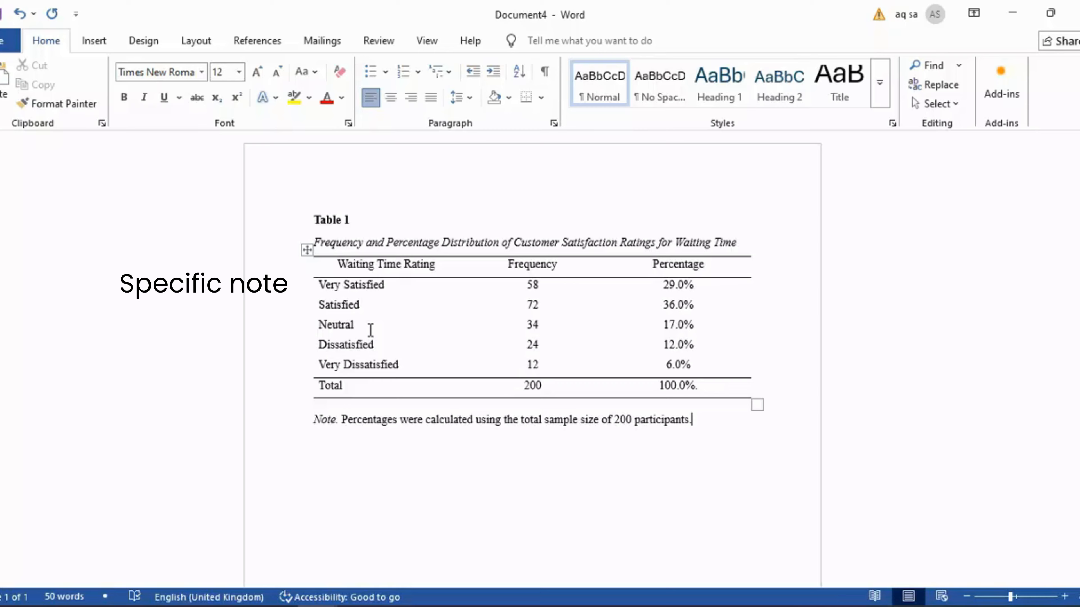
Add a superscript a marker after Very Satisfied
left_click(388, 285)
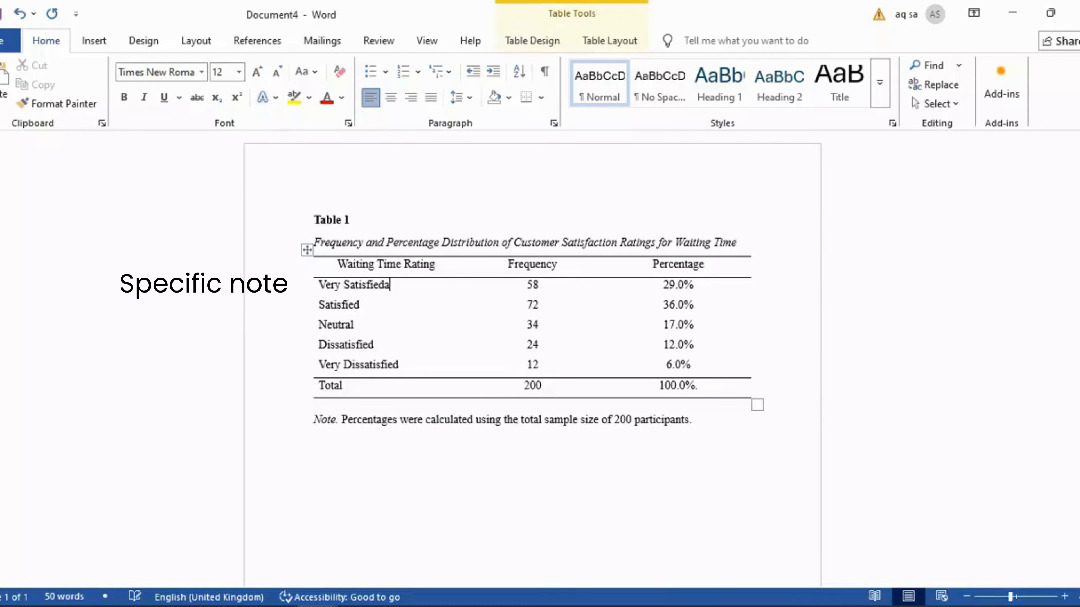
type("a")
key("BackSpace")
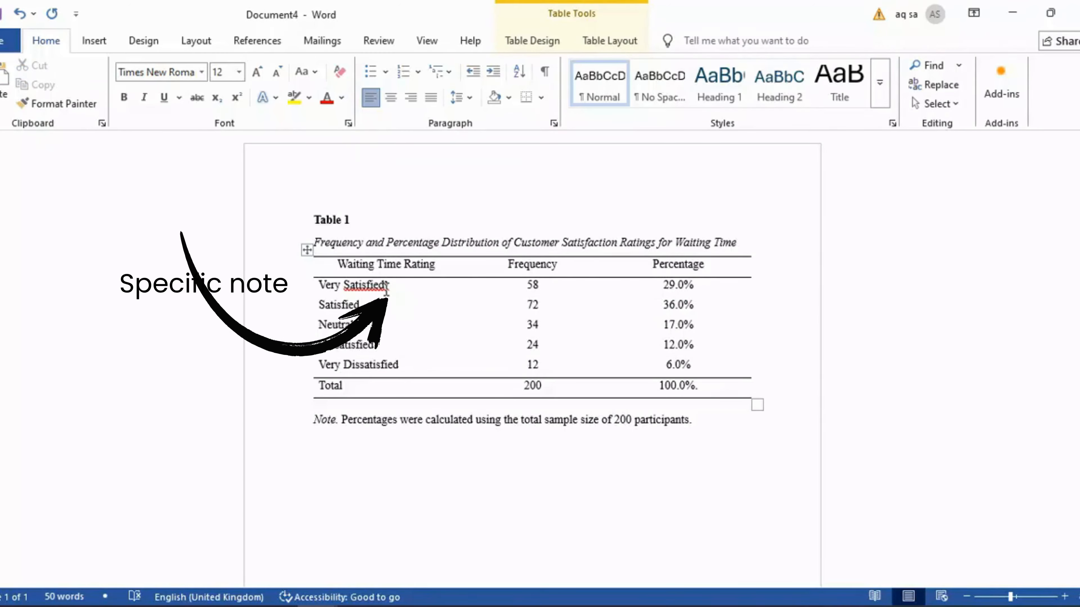
Add a superscript b marker after Very Dissatisfied
left_click(412, 364)
type("b")
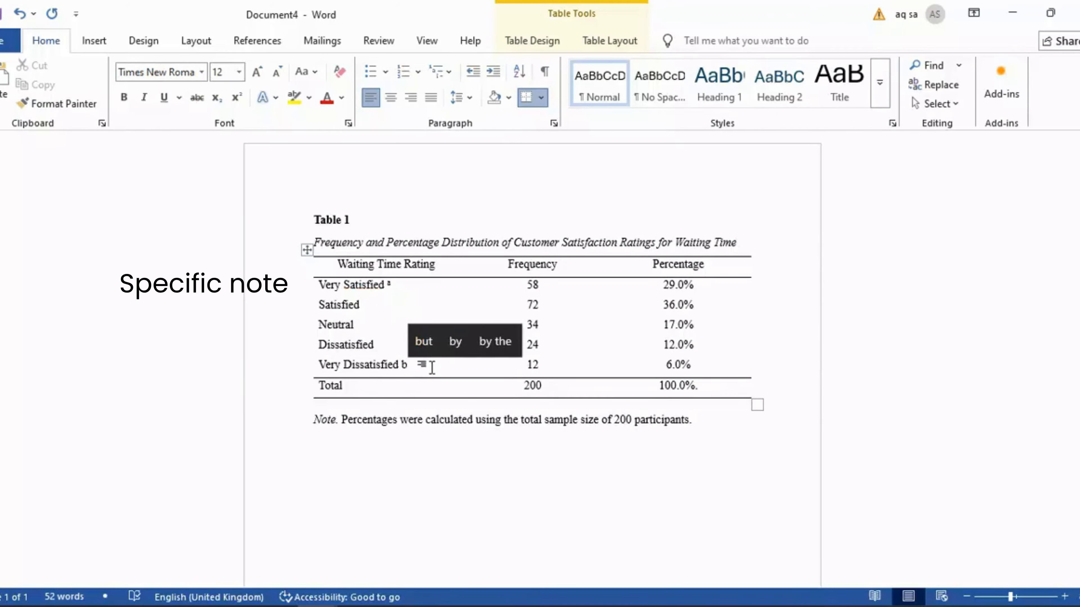
key("shift+Left")
left_click(236, 98)
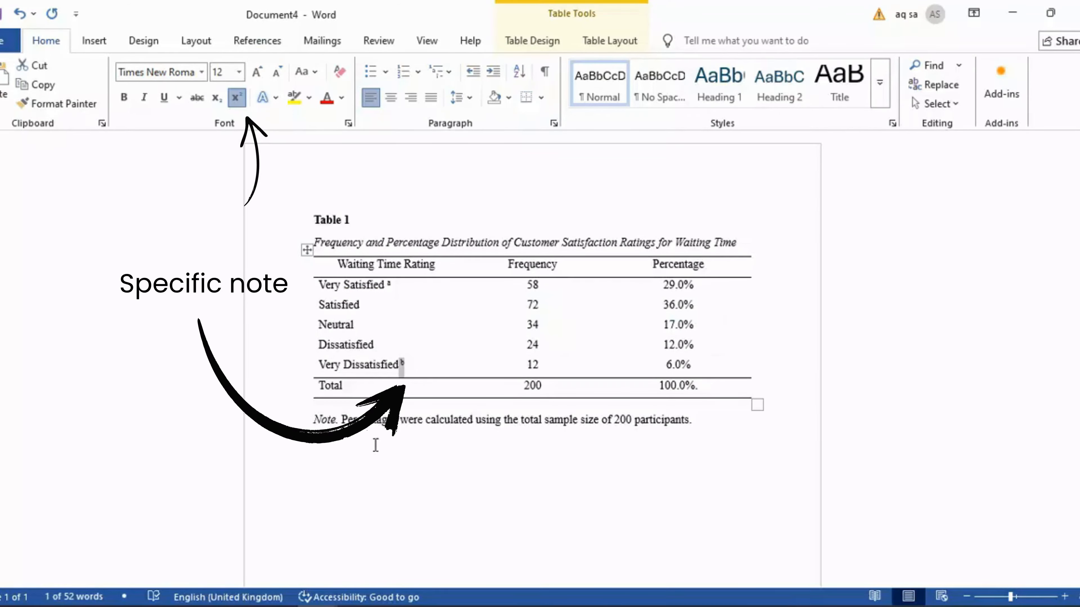
Paste the specific notes a and b beneath the general note
left_click(322, 445)
type("a. Includes participants who rated the waiting time as \"very satisfied\" with no issues b. Includes participants who experienced significant delays and reported severe dissatisfaction.")
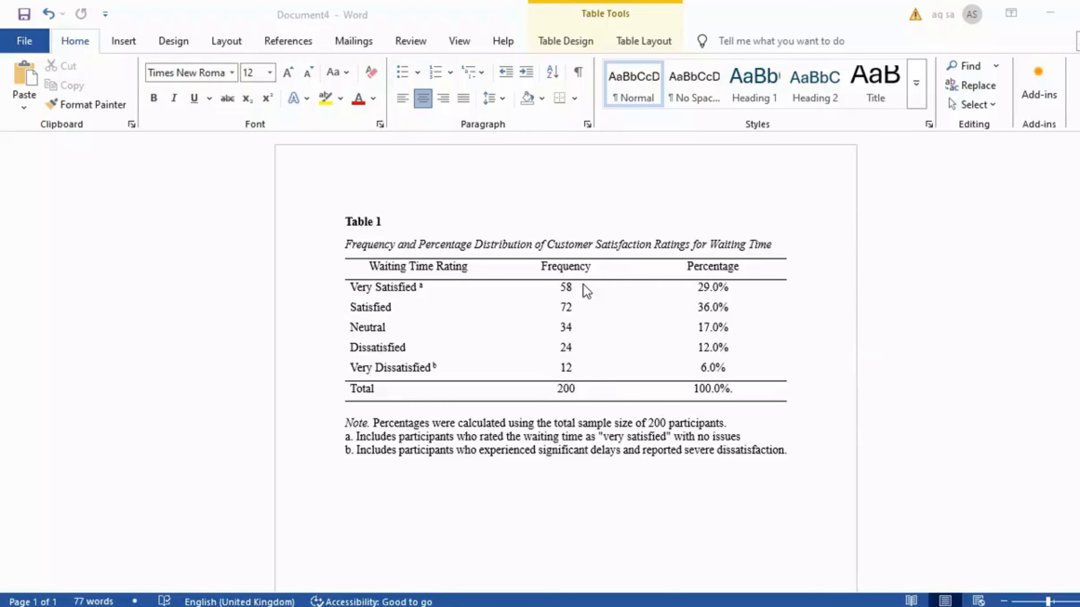
Select the table and review the Repeat Header Rows option
left_click(647, 41)
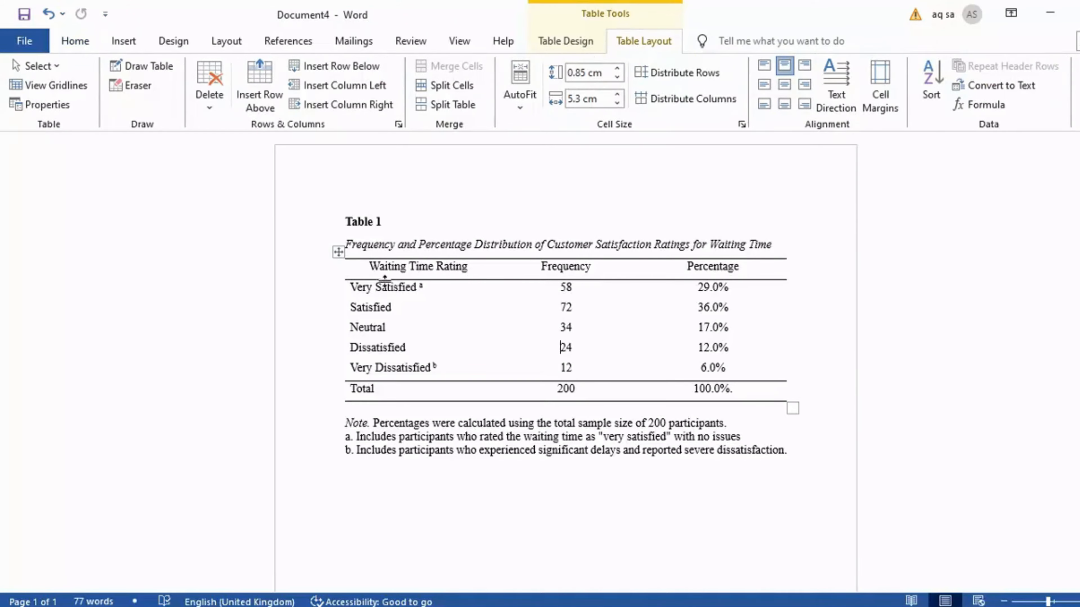
left_click(340, 254)
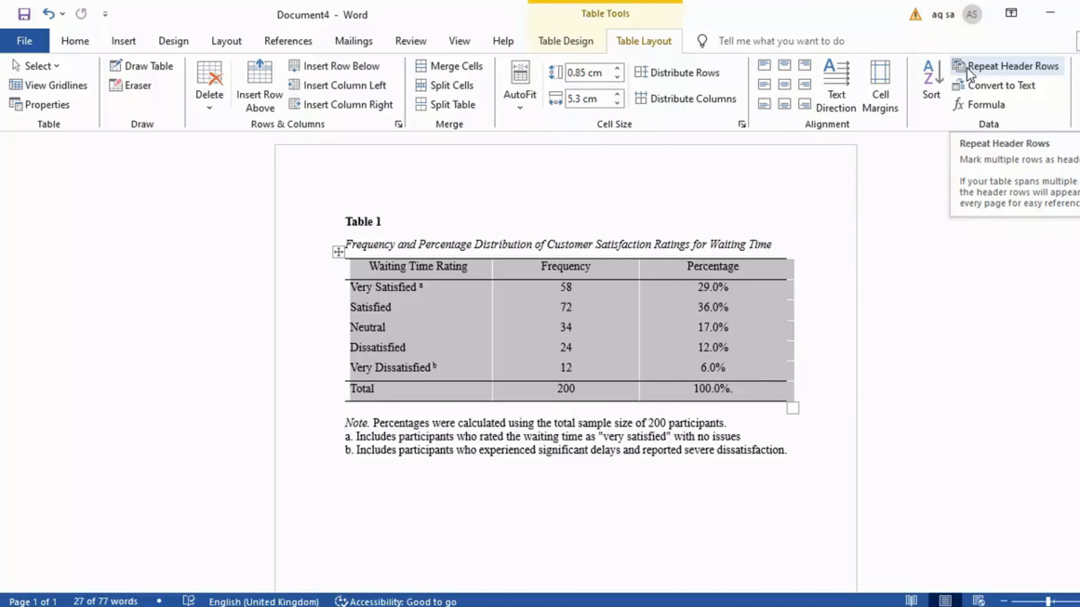
left_click(357, 326)
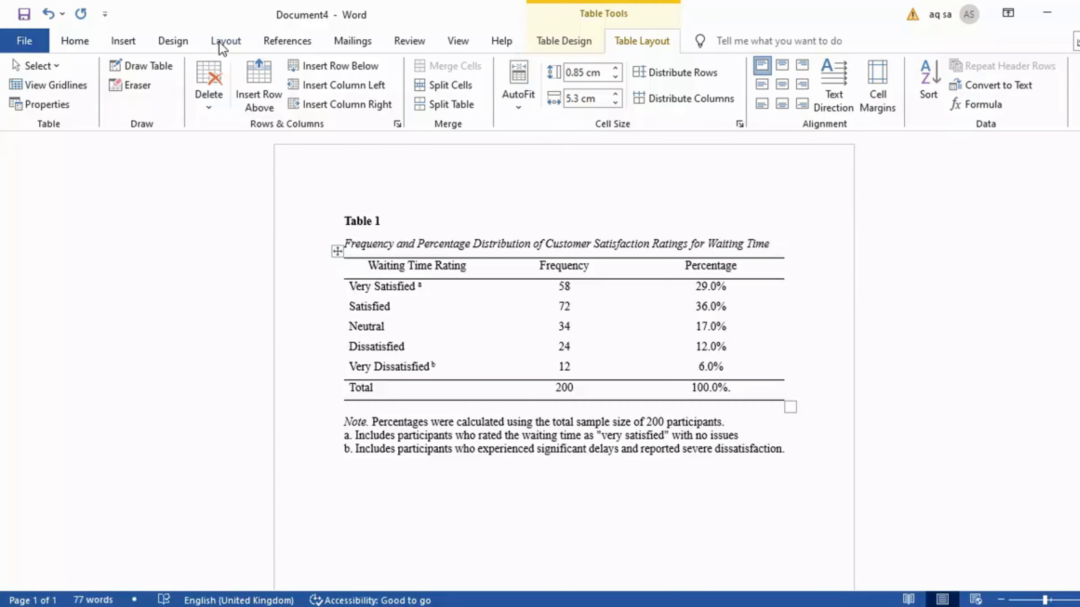
Review the page orientation options
left_click(226, 40)
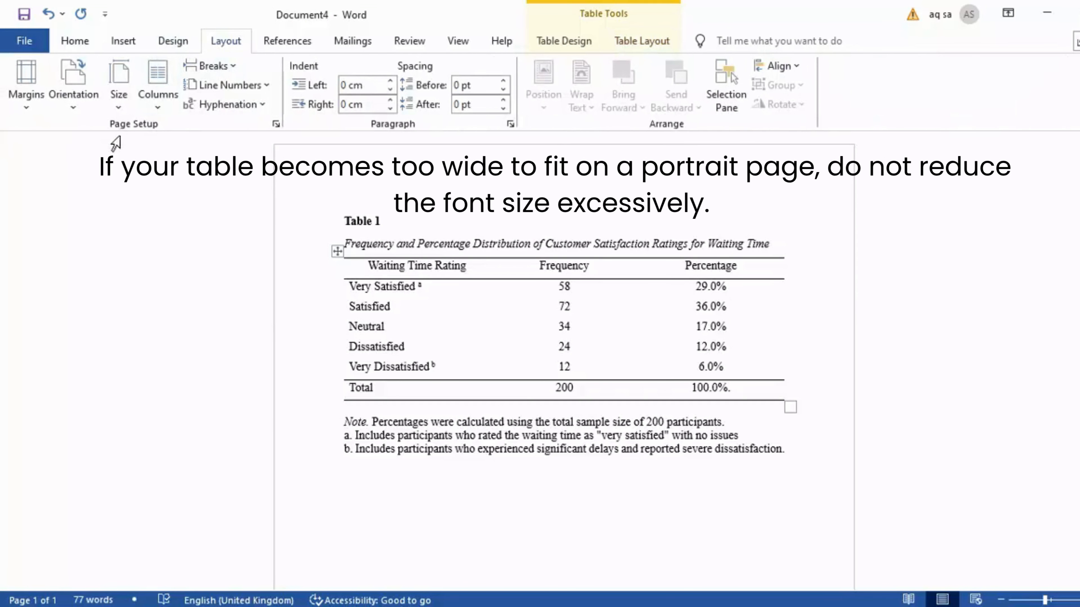
left_click(83, 109)
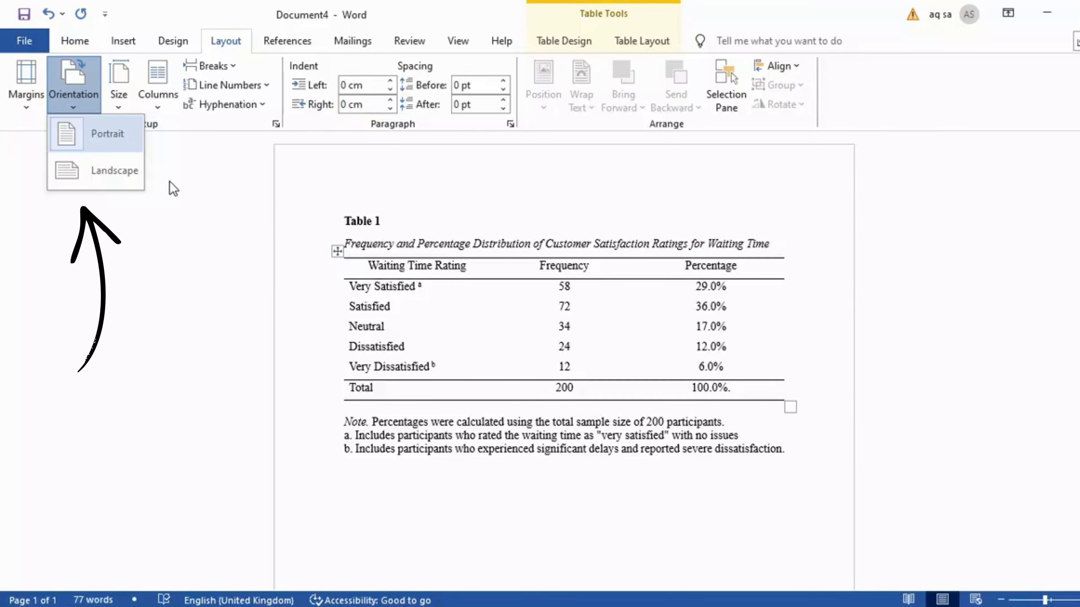
left_click(205, 204)
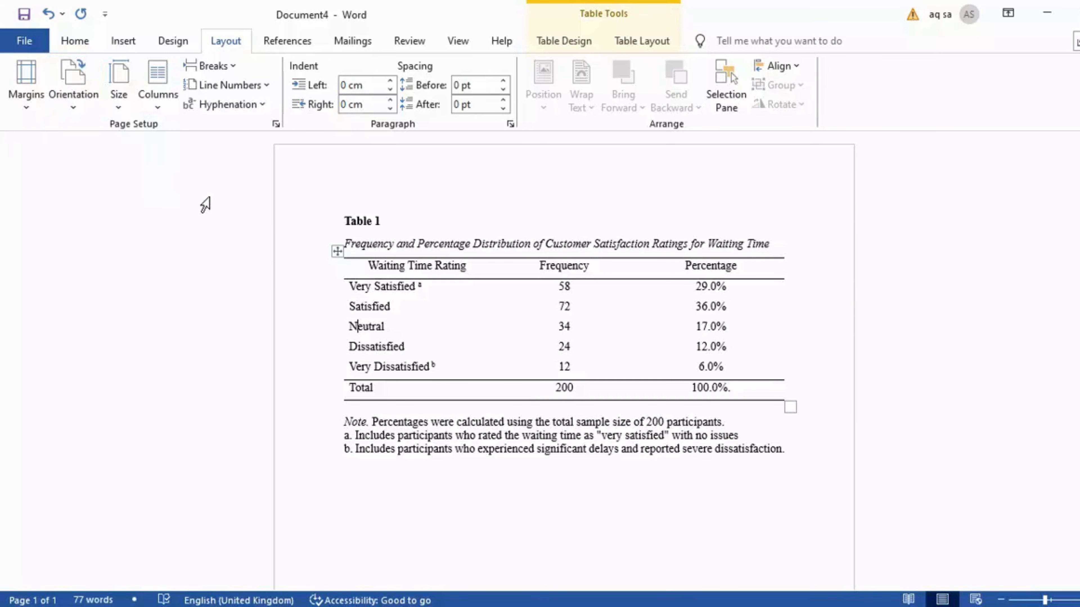